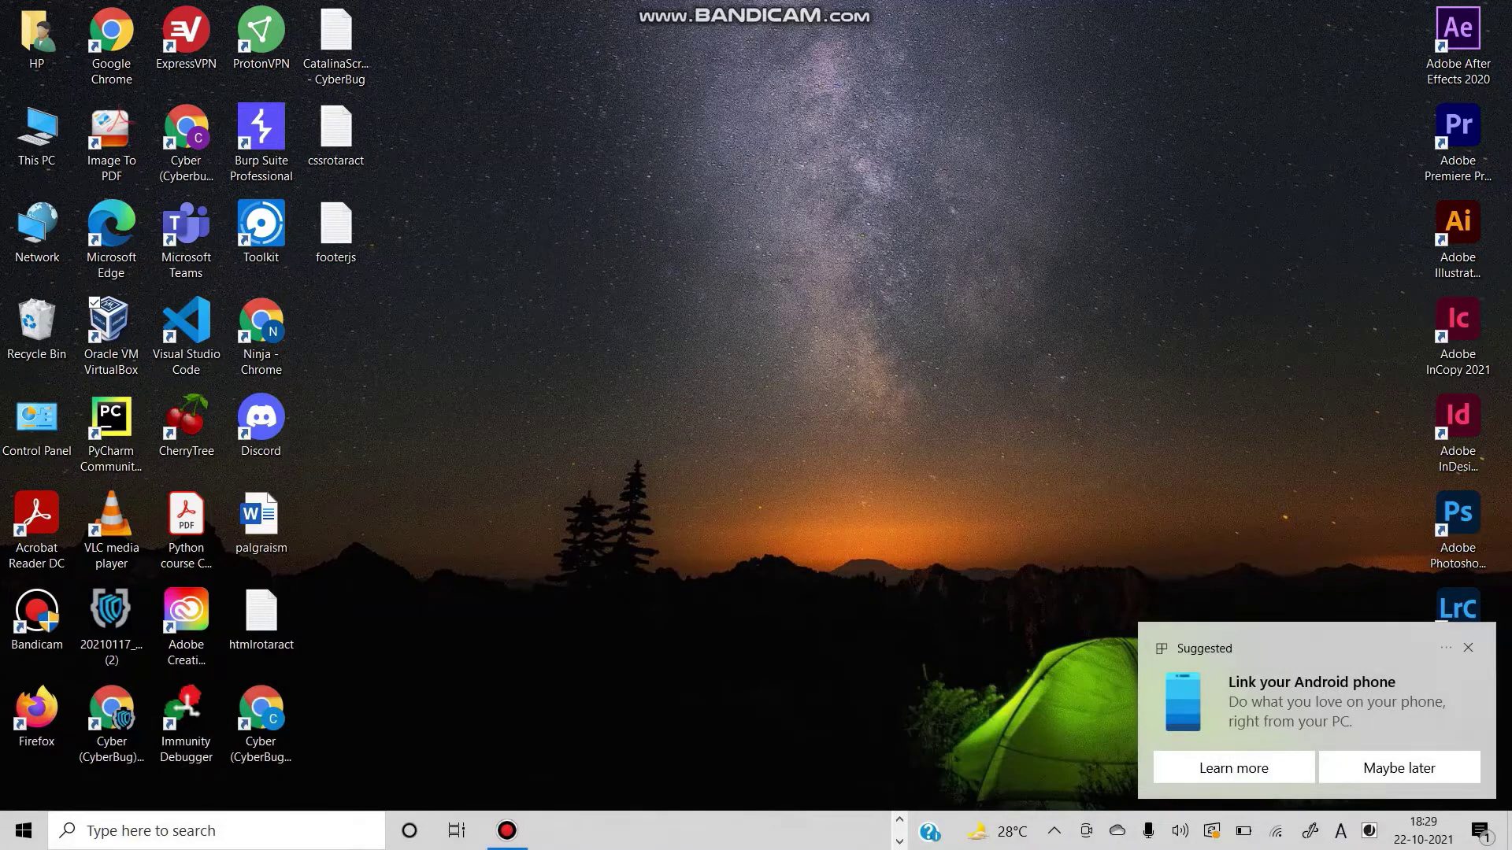
Dismiss the phone-link notification, open Oracle VM VirtualBox and start creating a new virtual machine.
click(1468, 648)
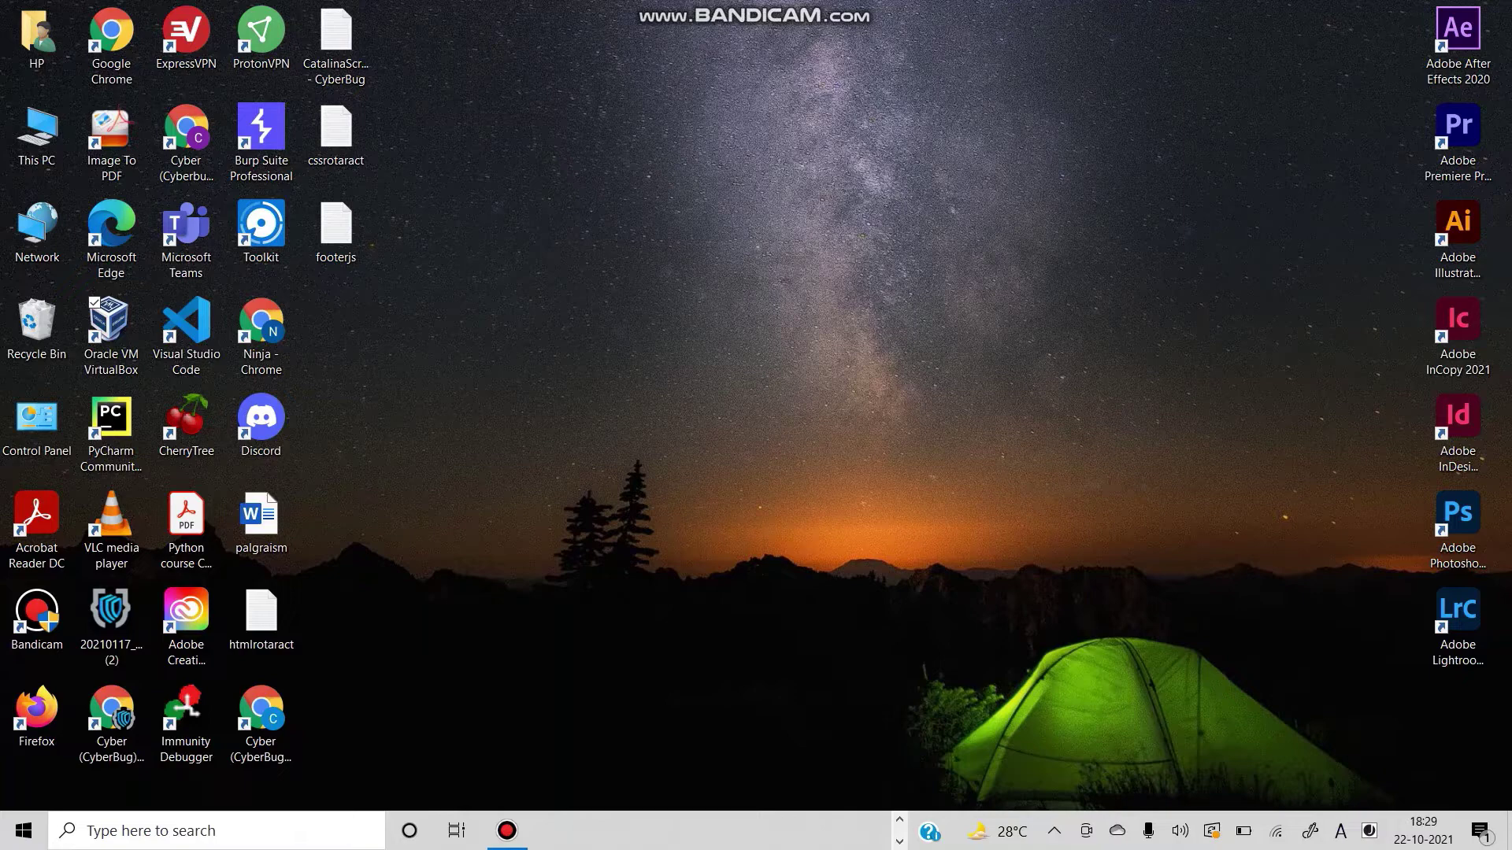
click(111, 331)
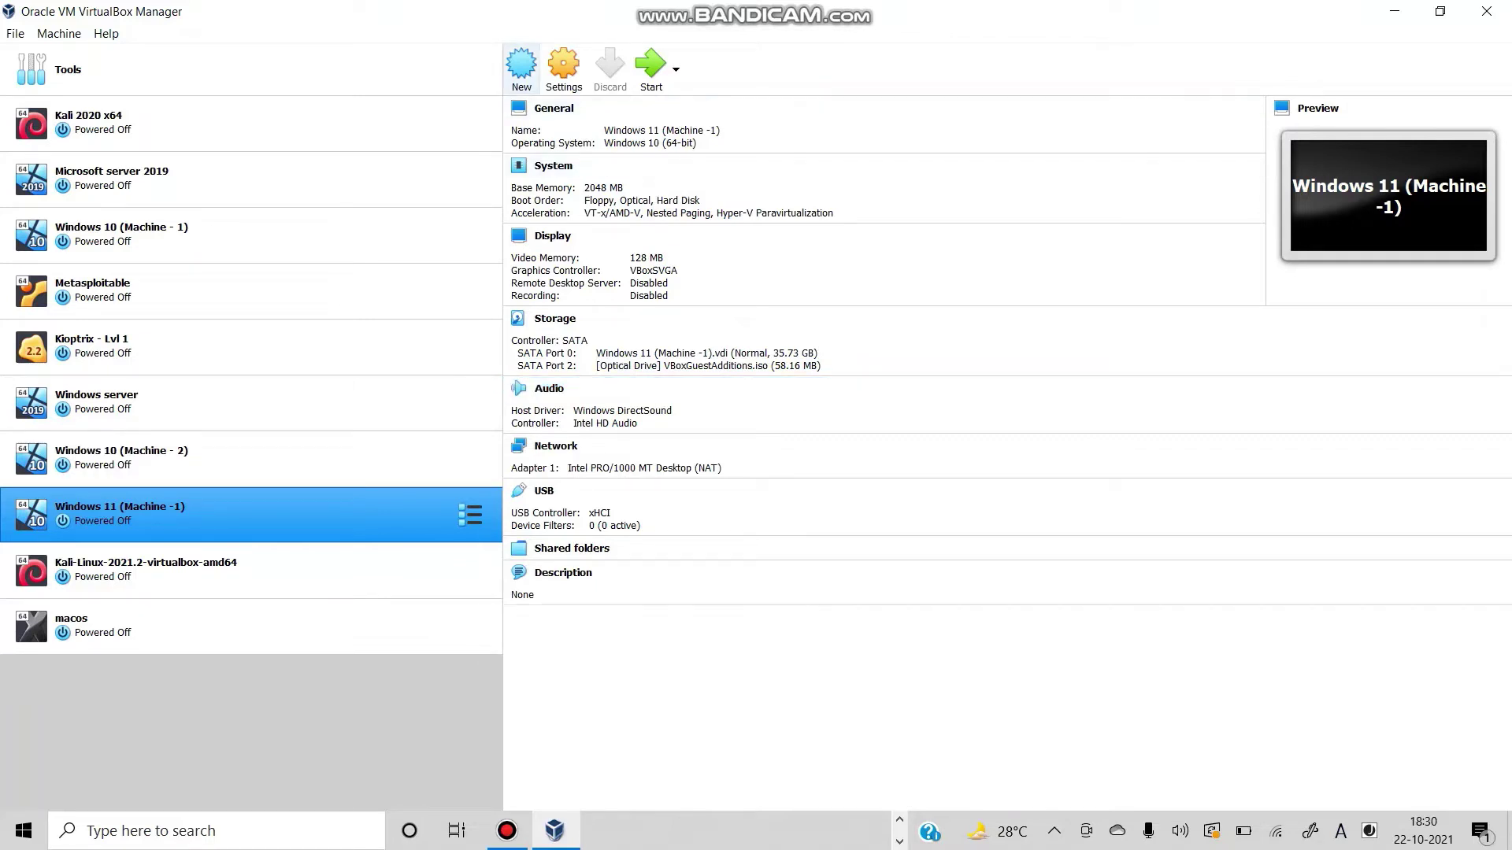
click(521, 64)
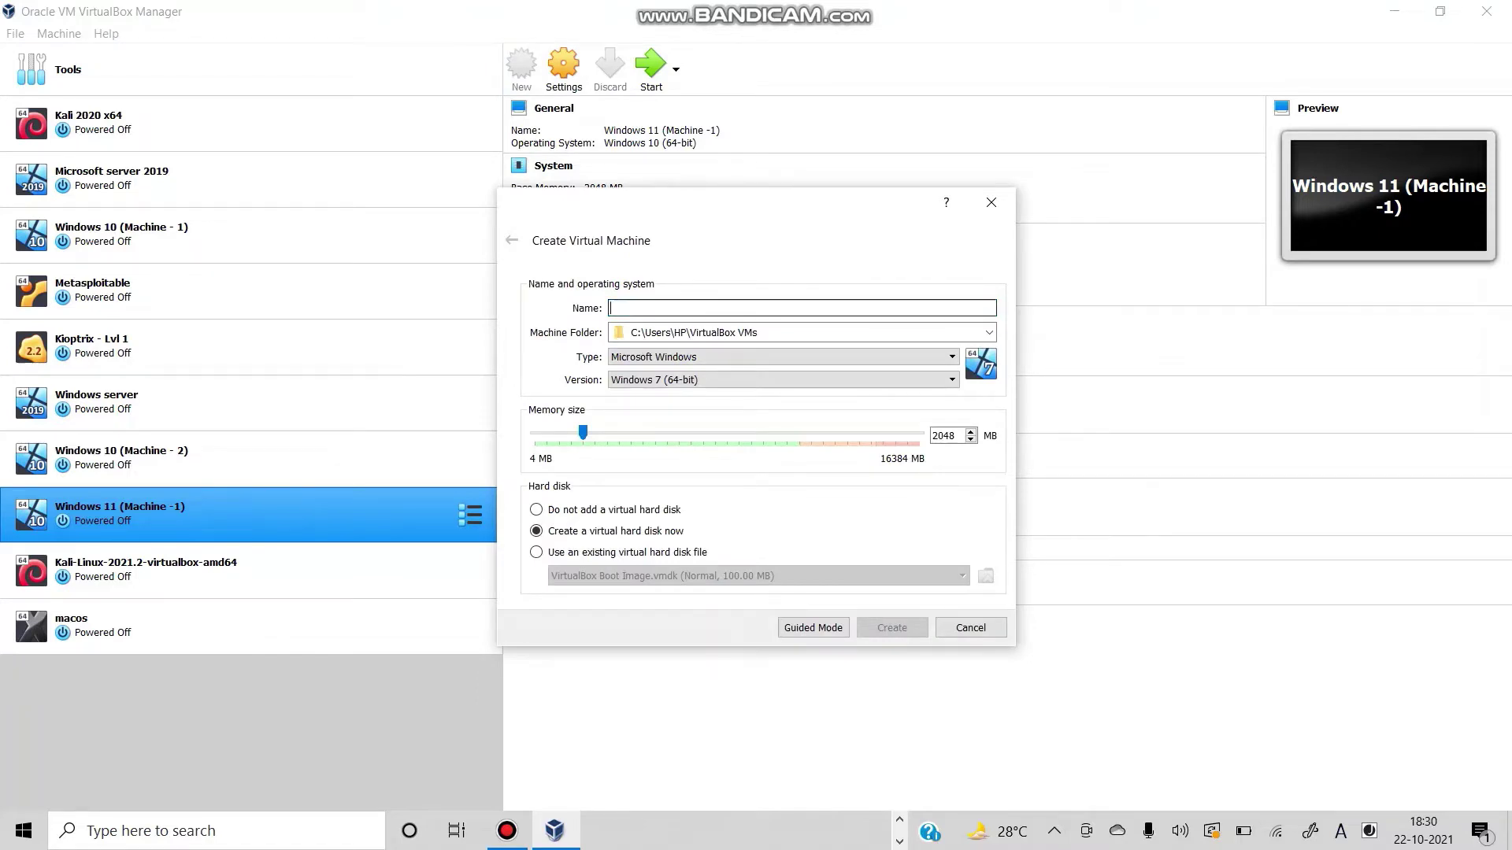
text(W)
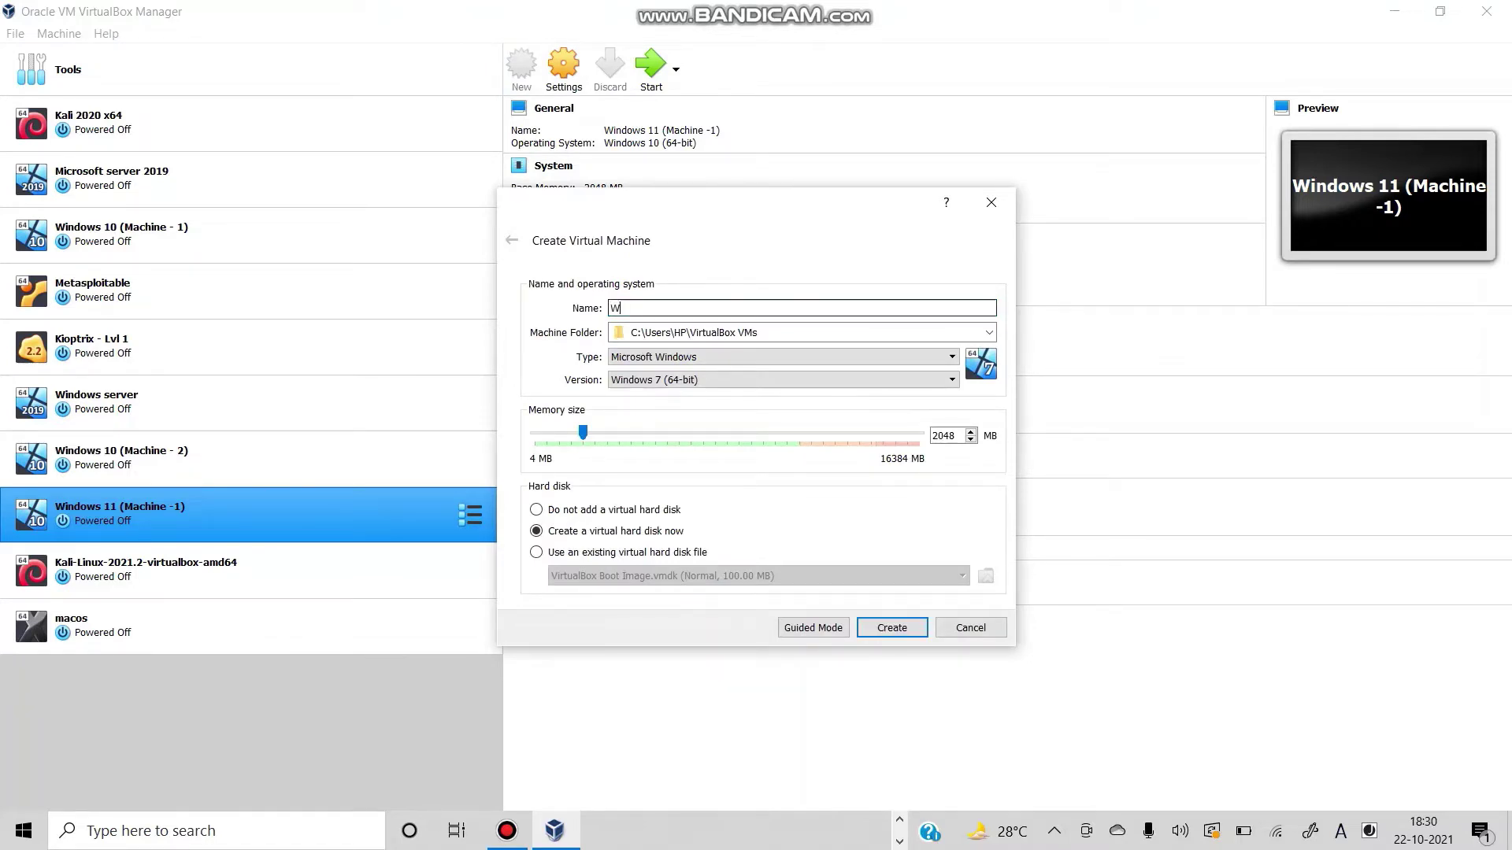
text(ifislax-cyberbug)
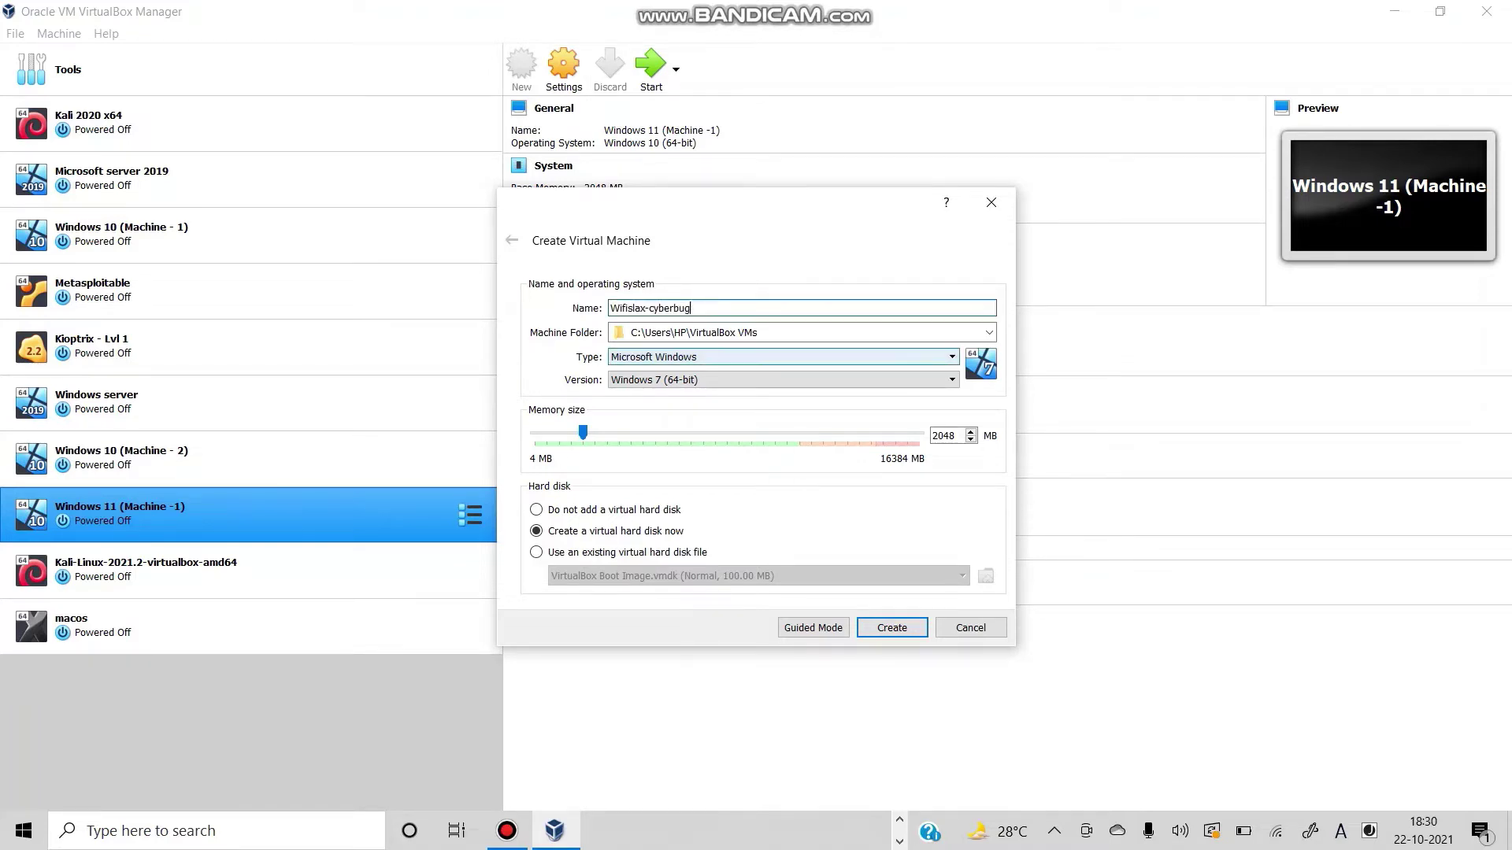
click(783, 357)
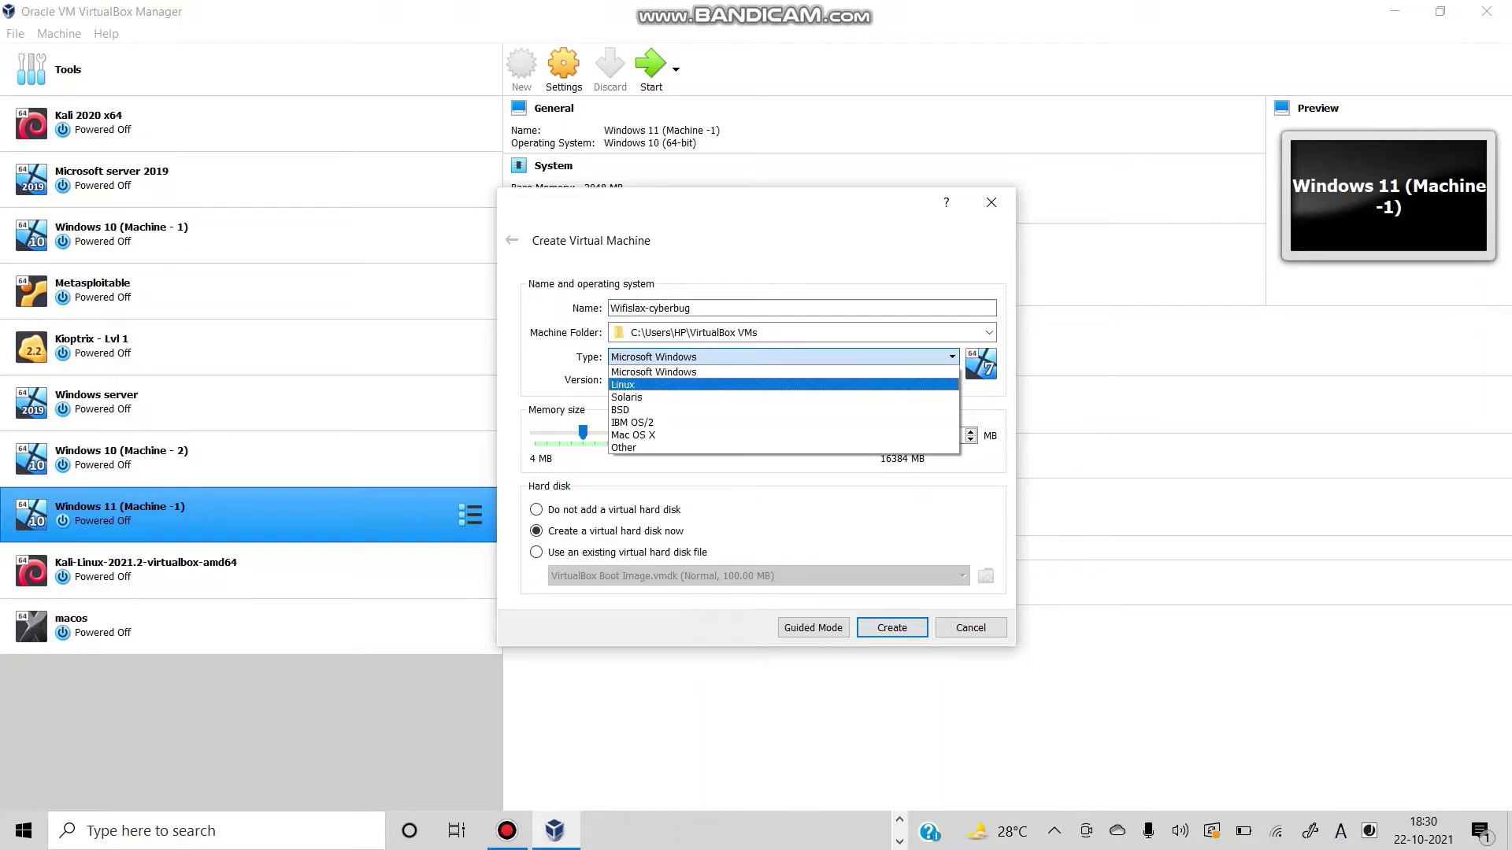
click(784, 385)
click(784, 380)
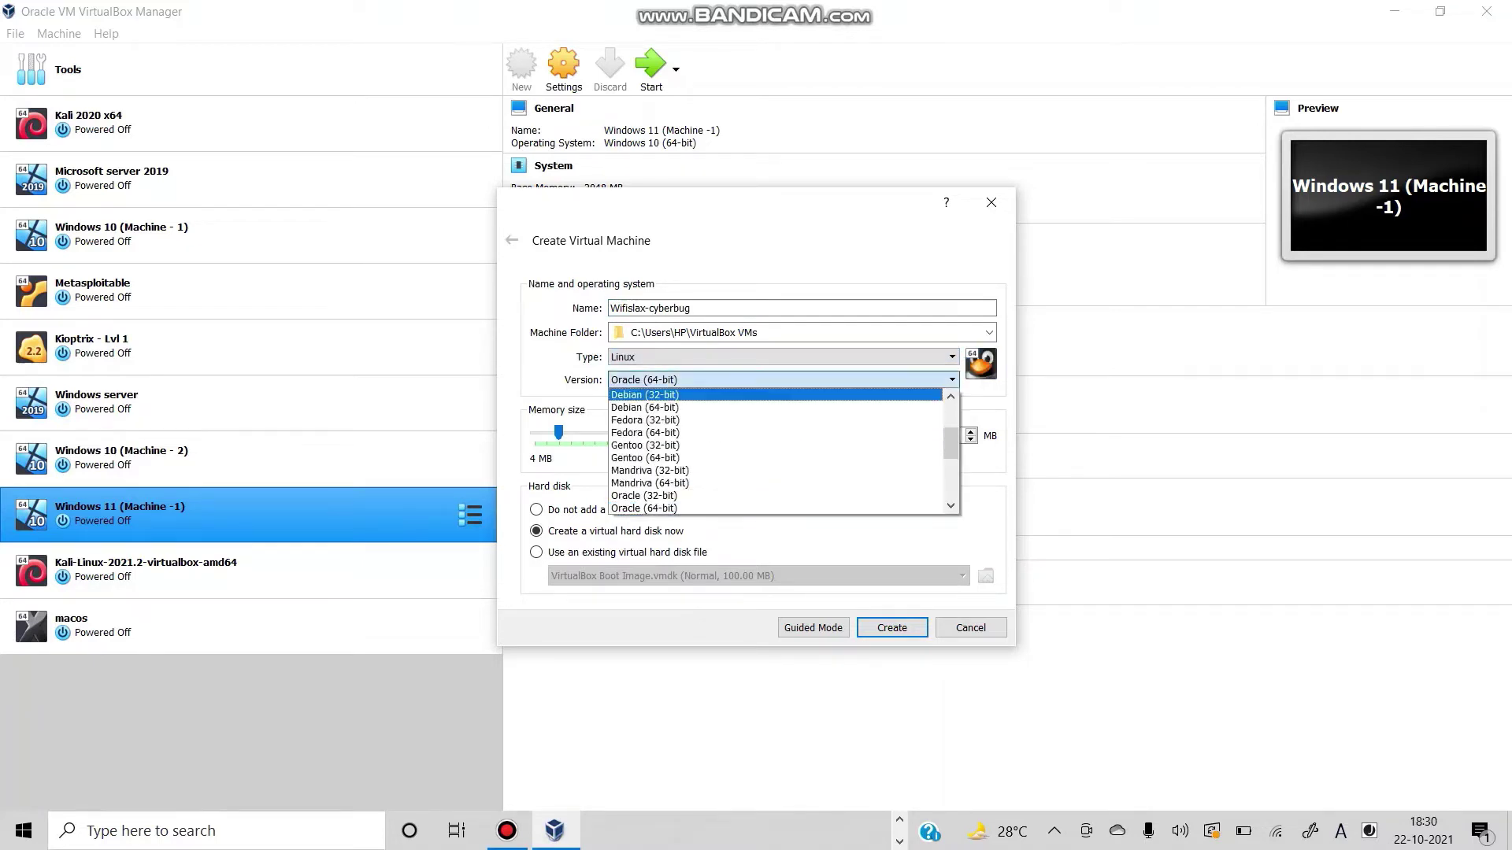
key(Return)
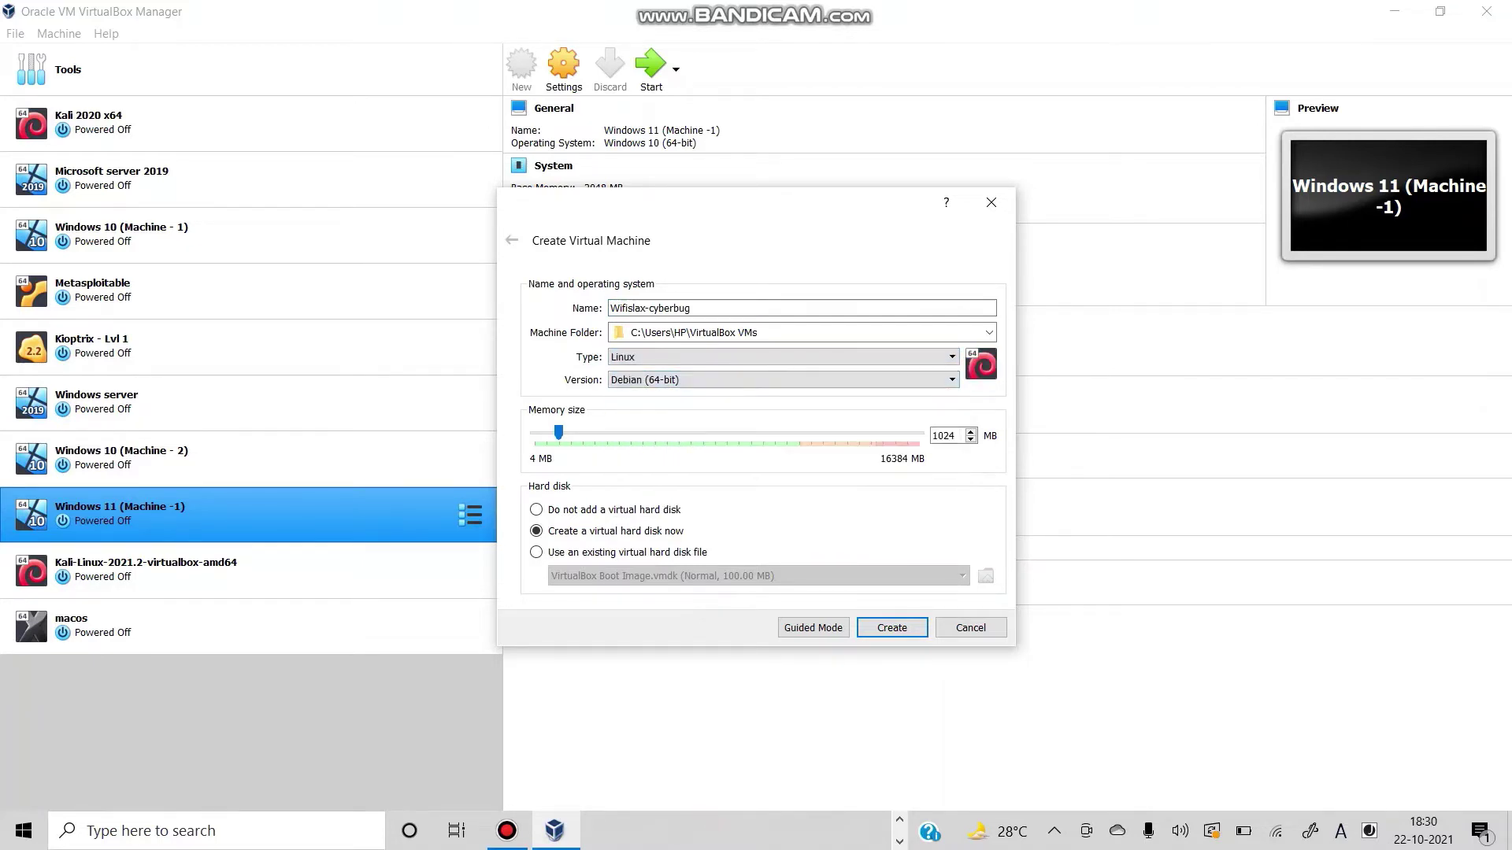
key(Tab)
drag(558, 433, 582, 432)
Switch the virtual machine wizard to guided mode and name the new machine Wifislax-cyberbug.
click(813, 628)
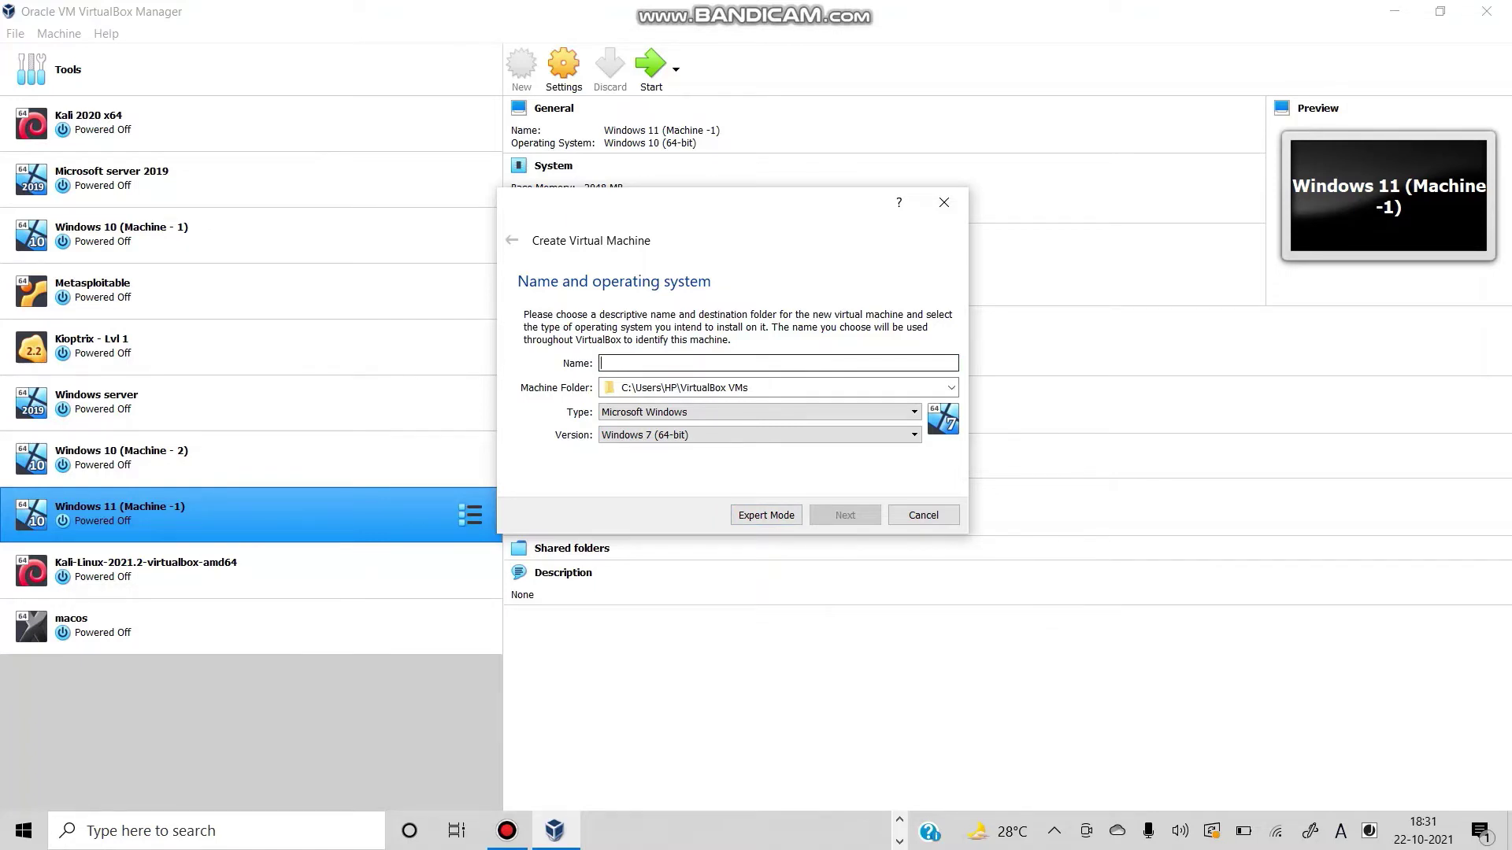
text(Wifi)
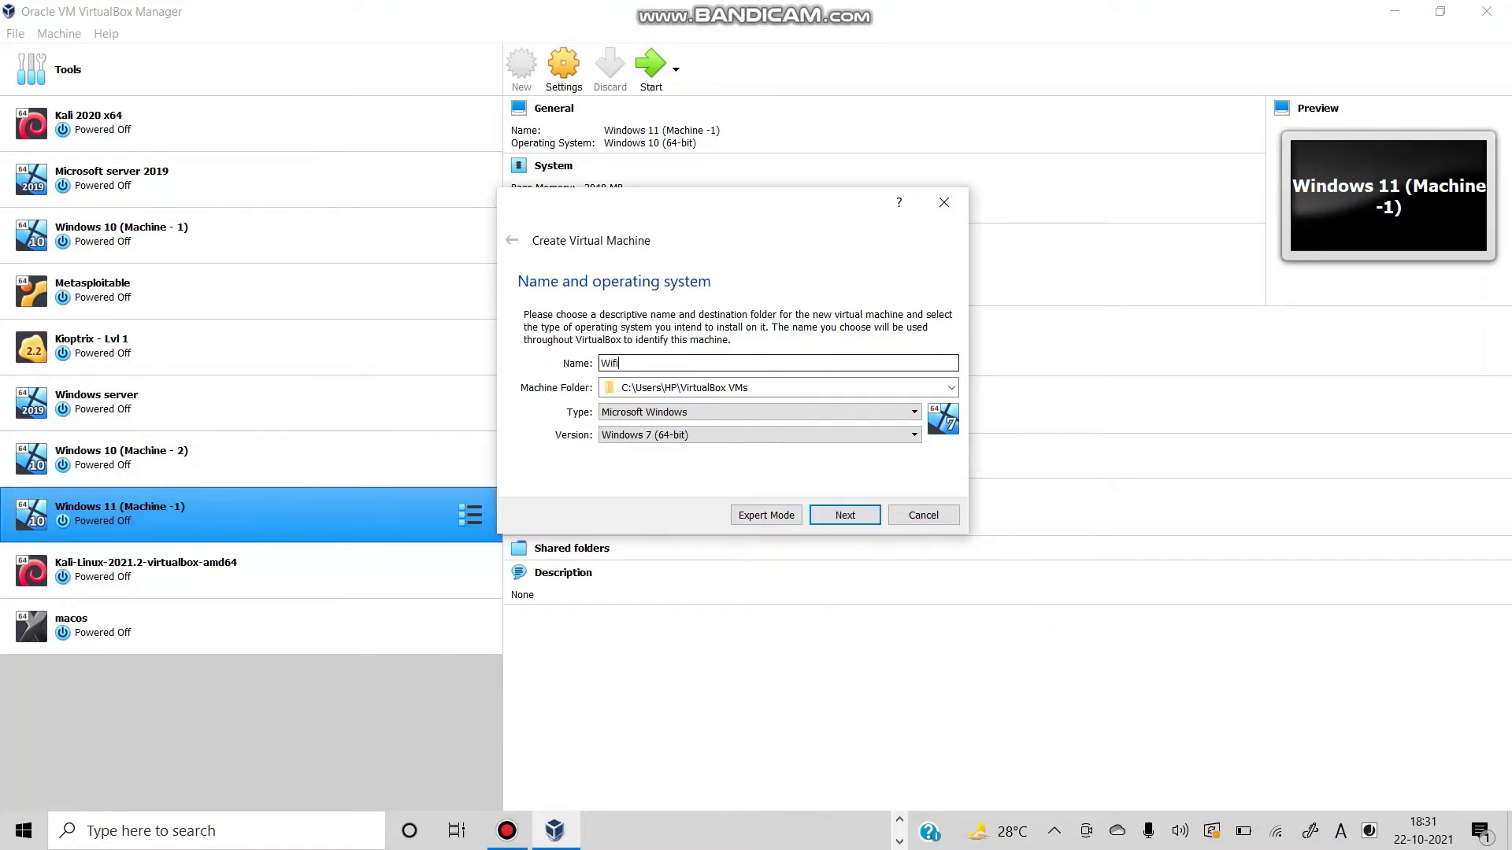
text(slax-cyberbug)
Set the new machine's operating system type to Linux and its version to Debian (64-bit).
click(760, 413)
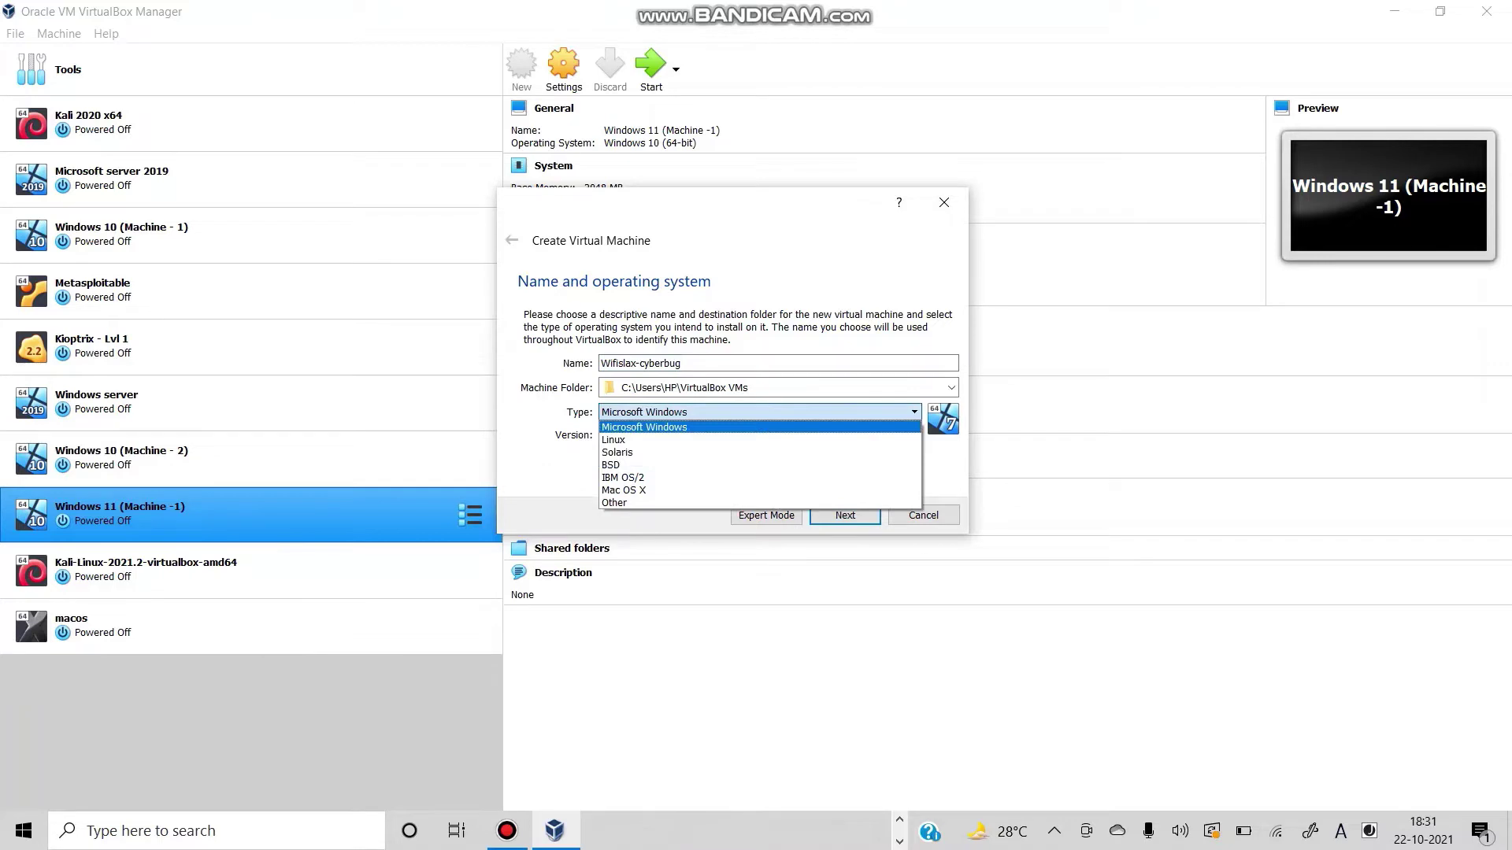
click(614, 439)
click(756, 434)
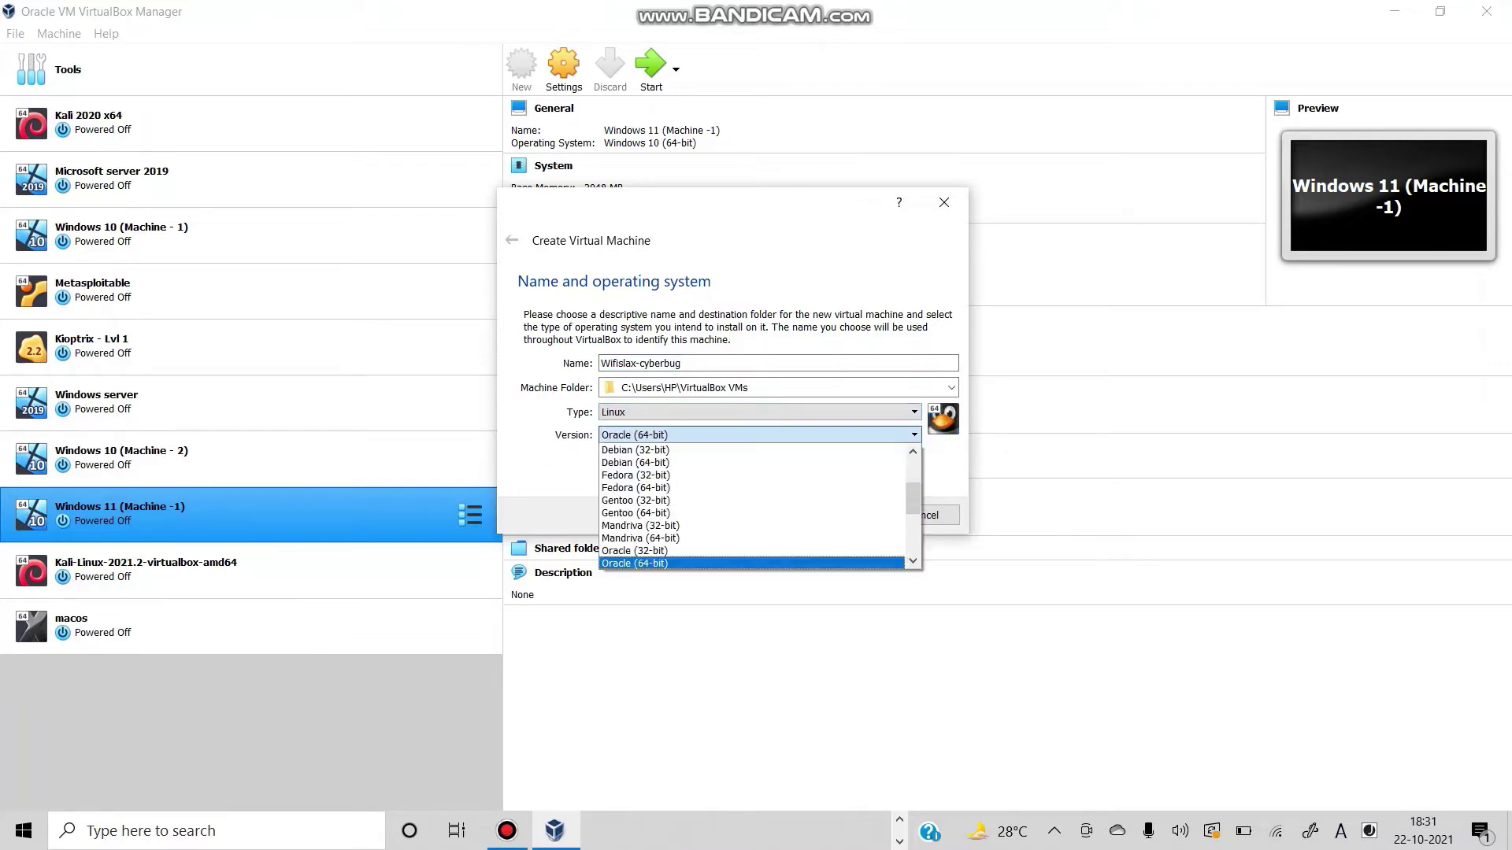
click(634, 462)
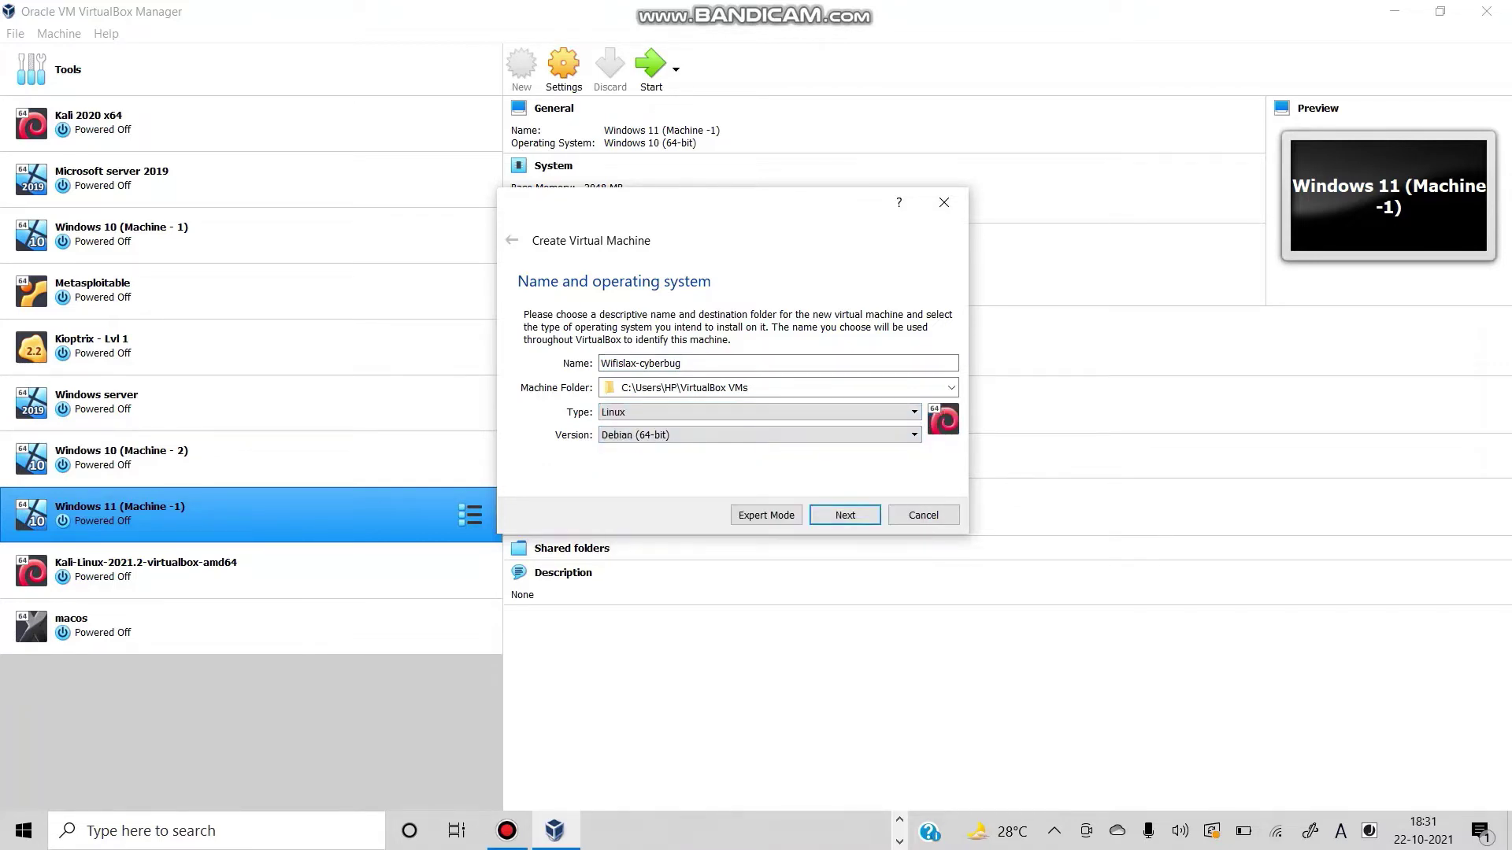
Continue to the memory settings and allocate 2048 MB of RAM to the virtual machine.
key(Return)
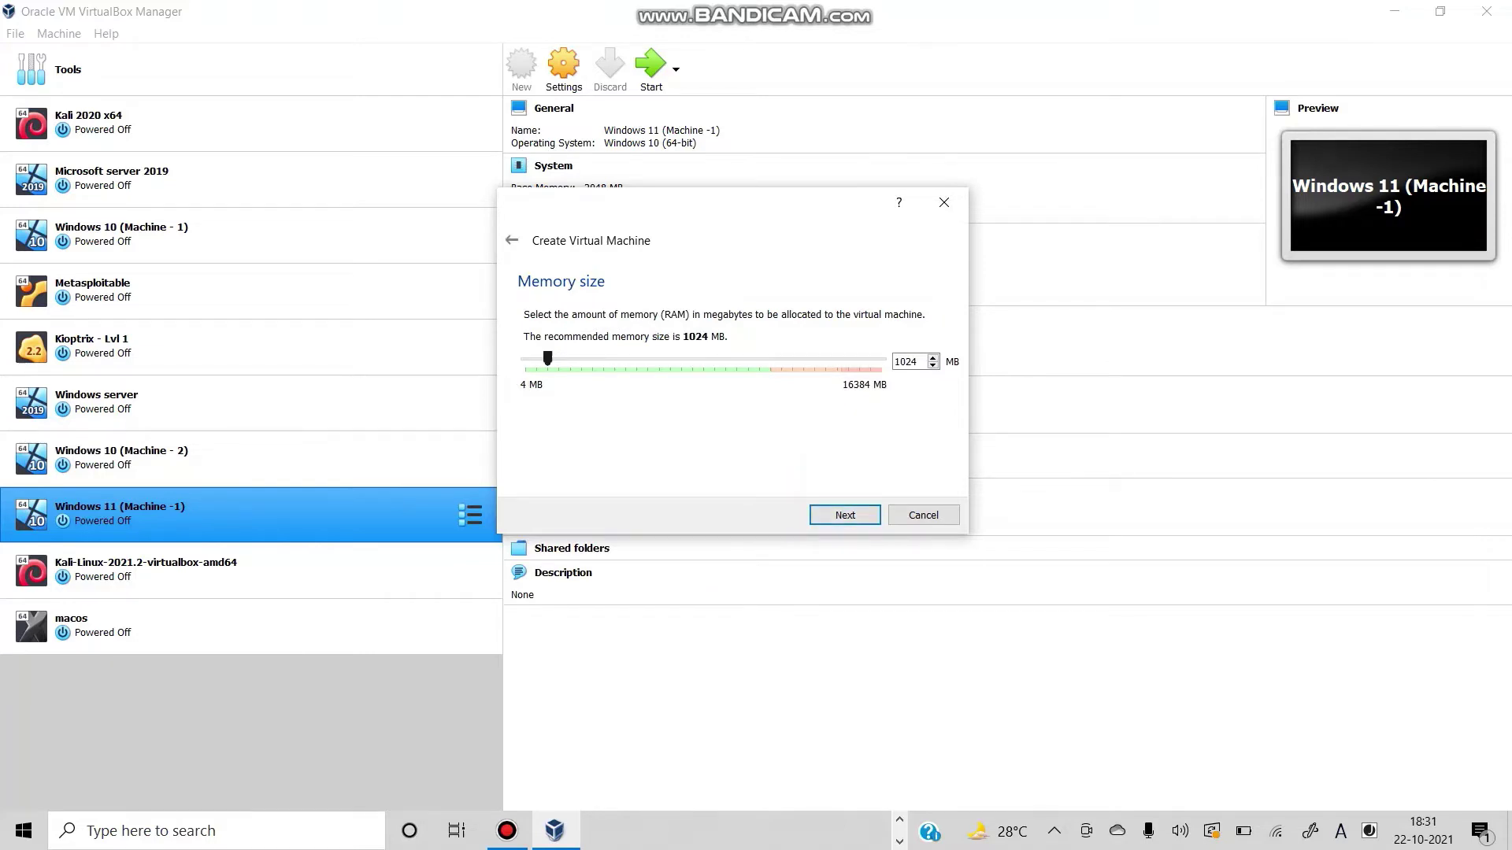
drag(547, 359, 570, 359)
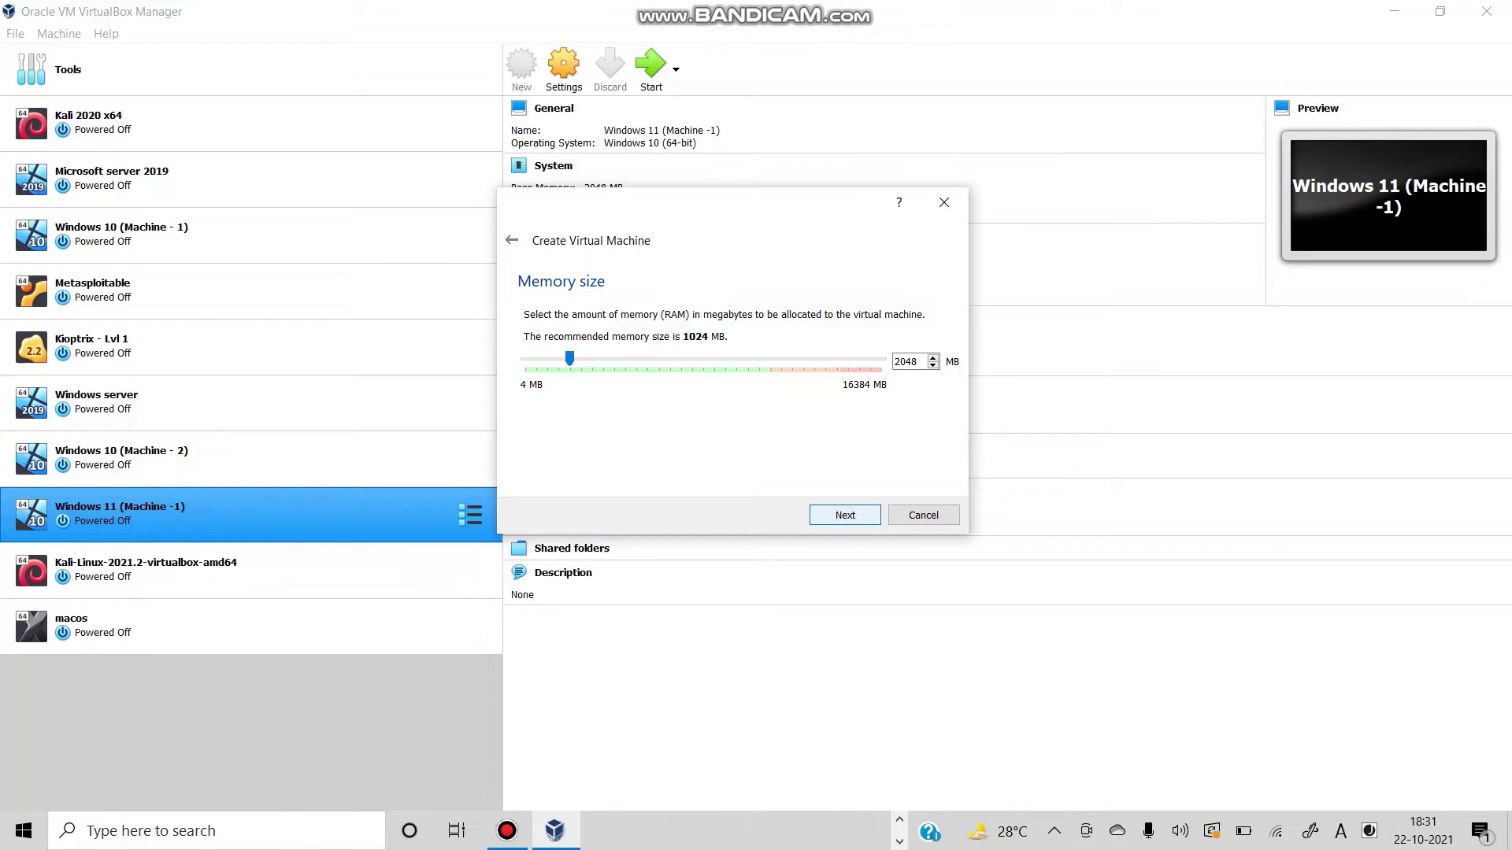
click(845, 515)
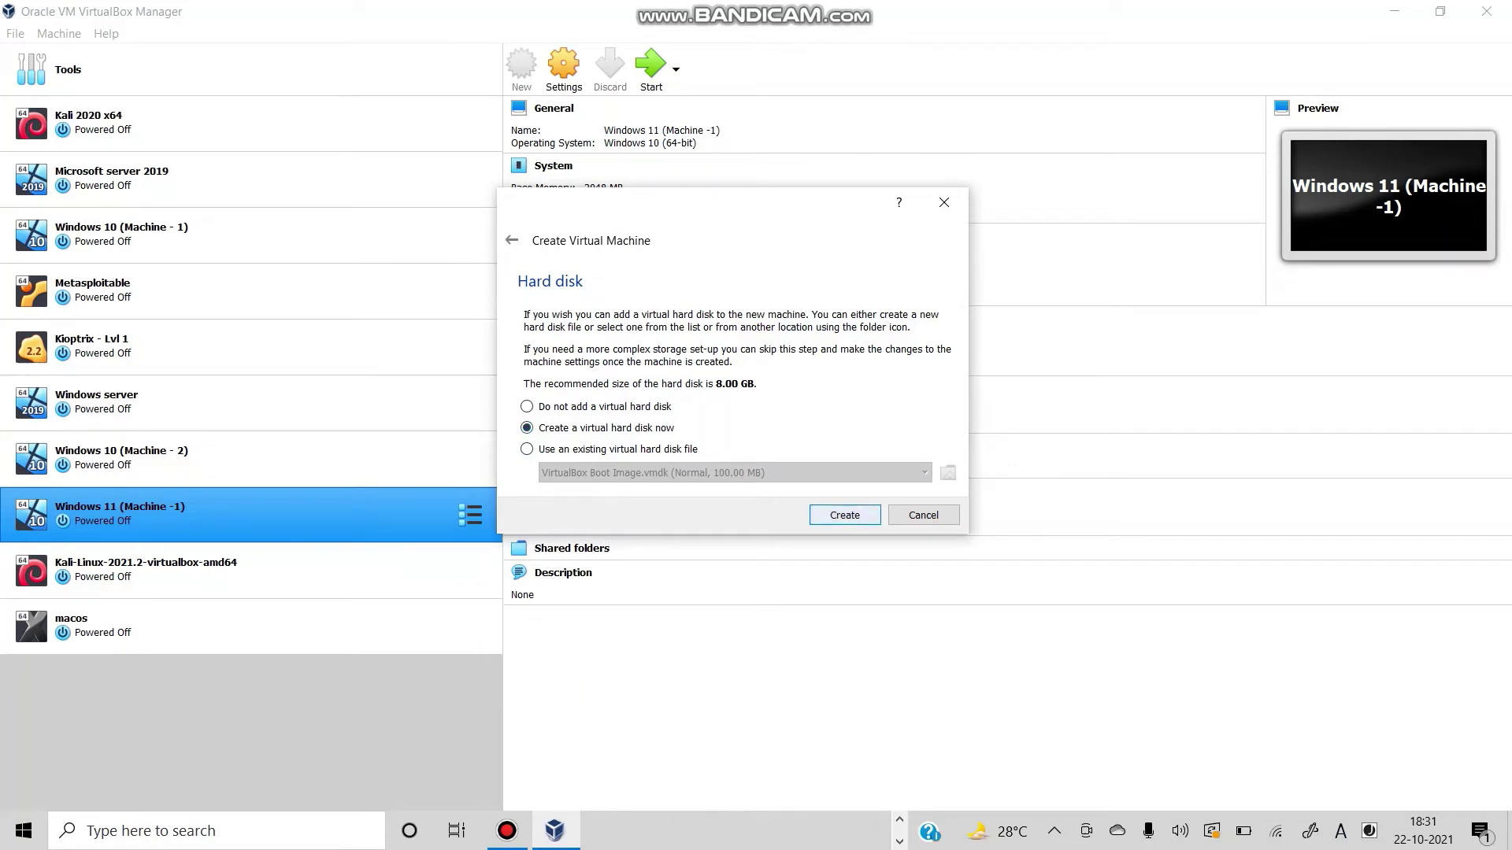
Create a dynamically allocated VDI virtual hard disk of 8.00 GB, keeping the suggested file location, and finish creating the machine.
click(844, 515)
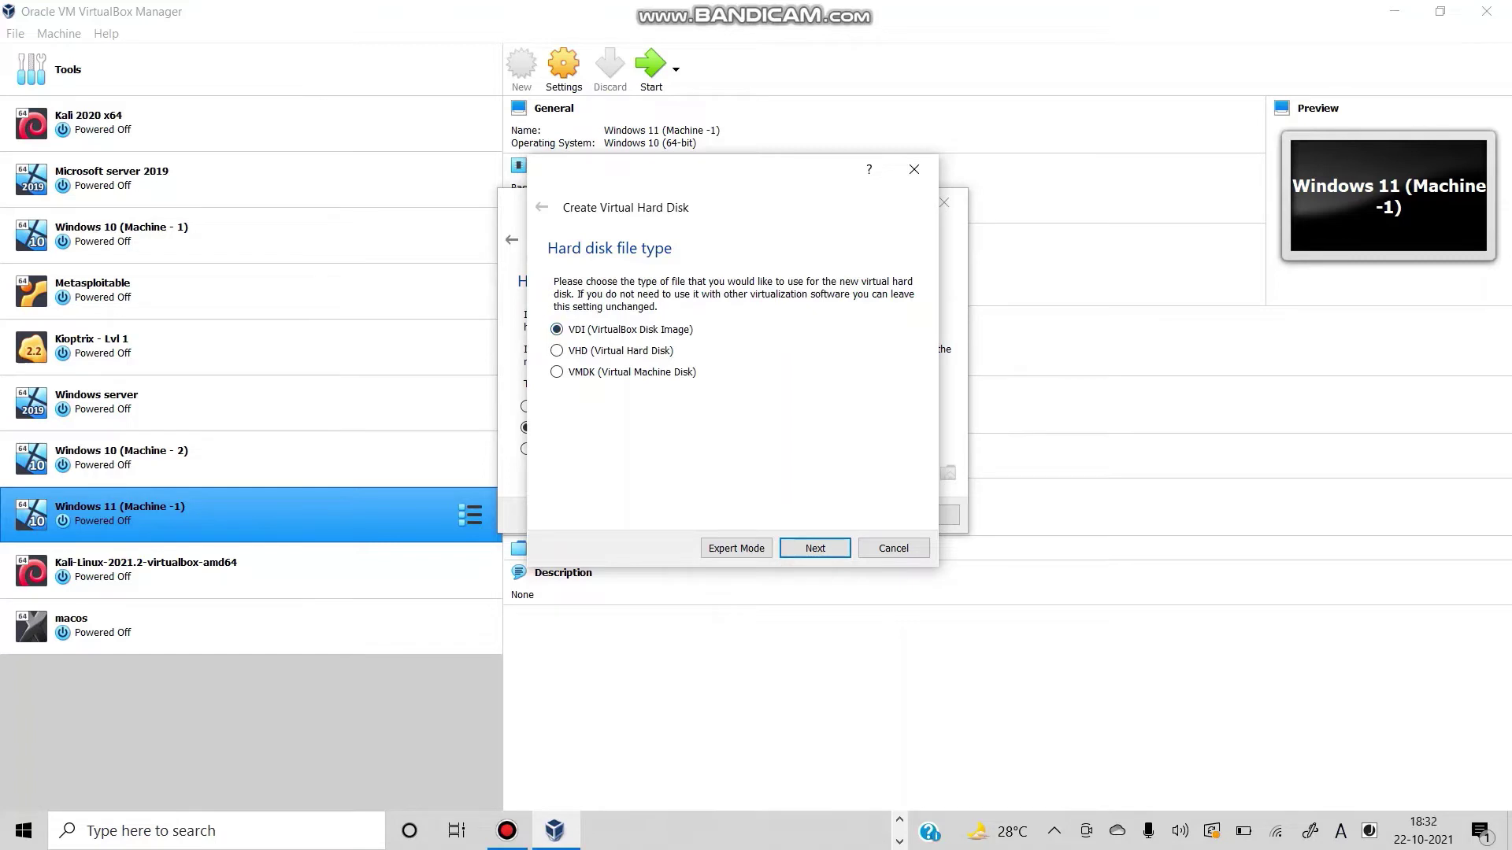
click(814, 548)
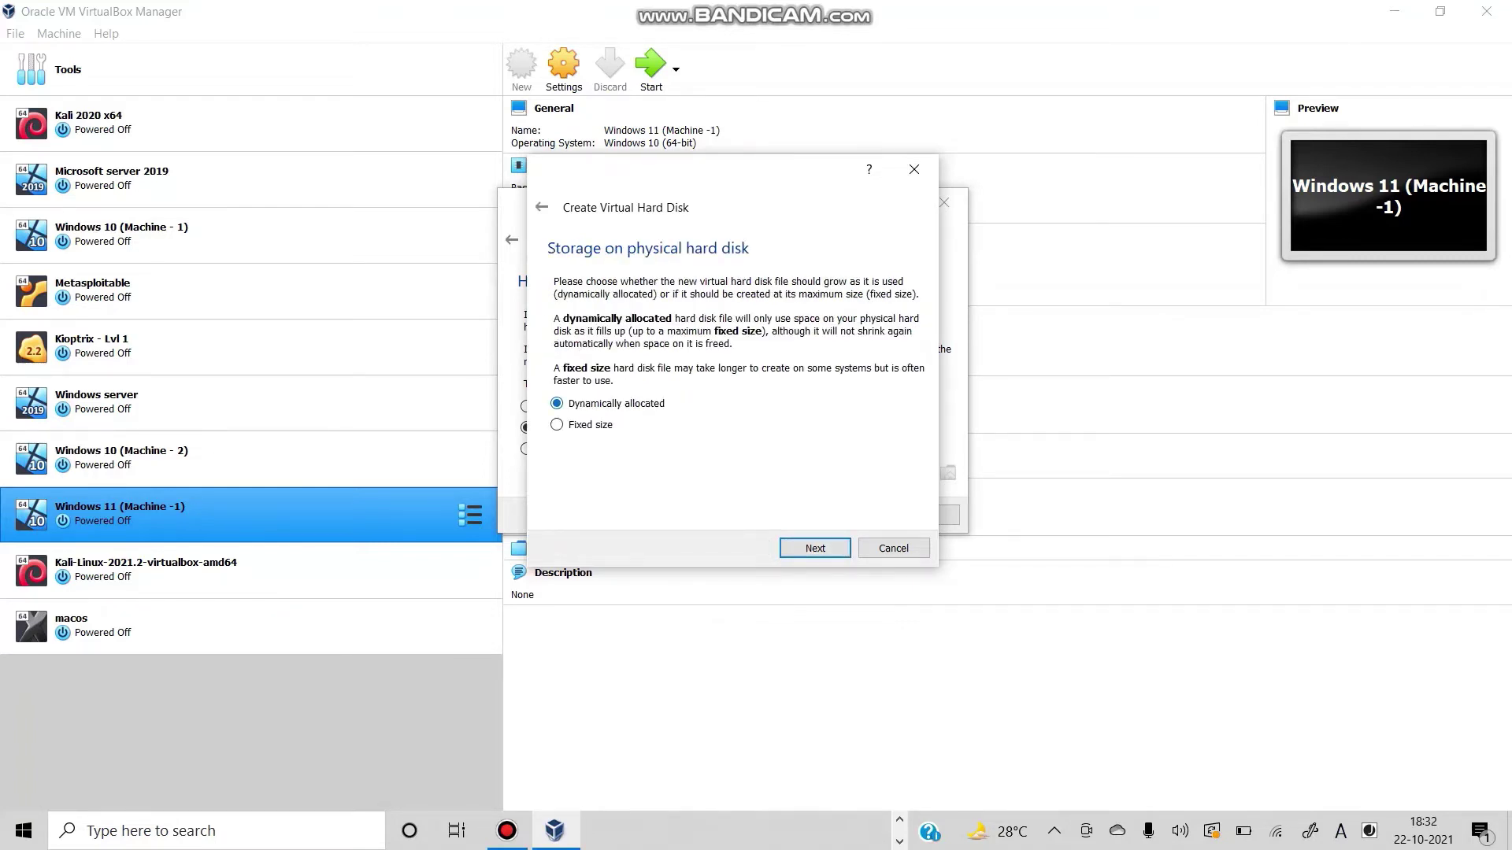
key(Return)
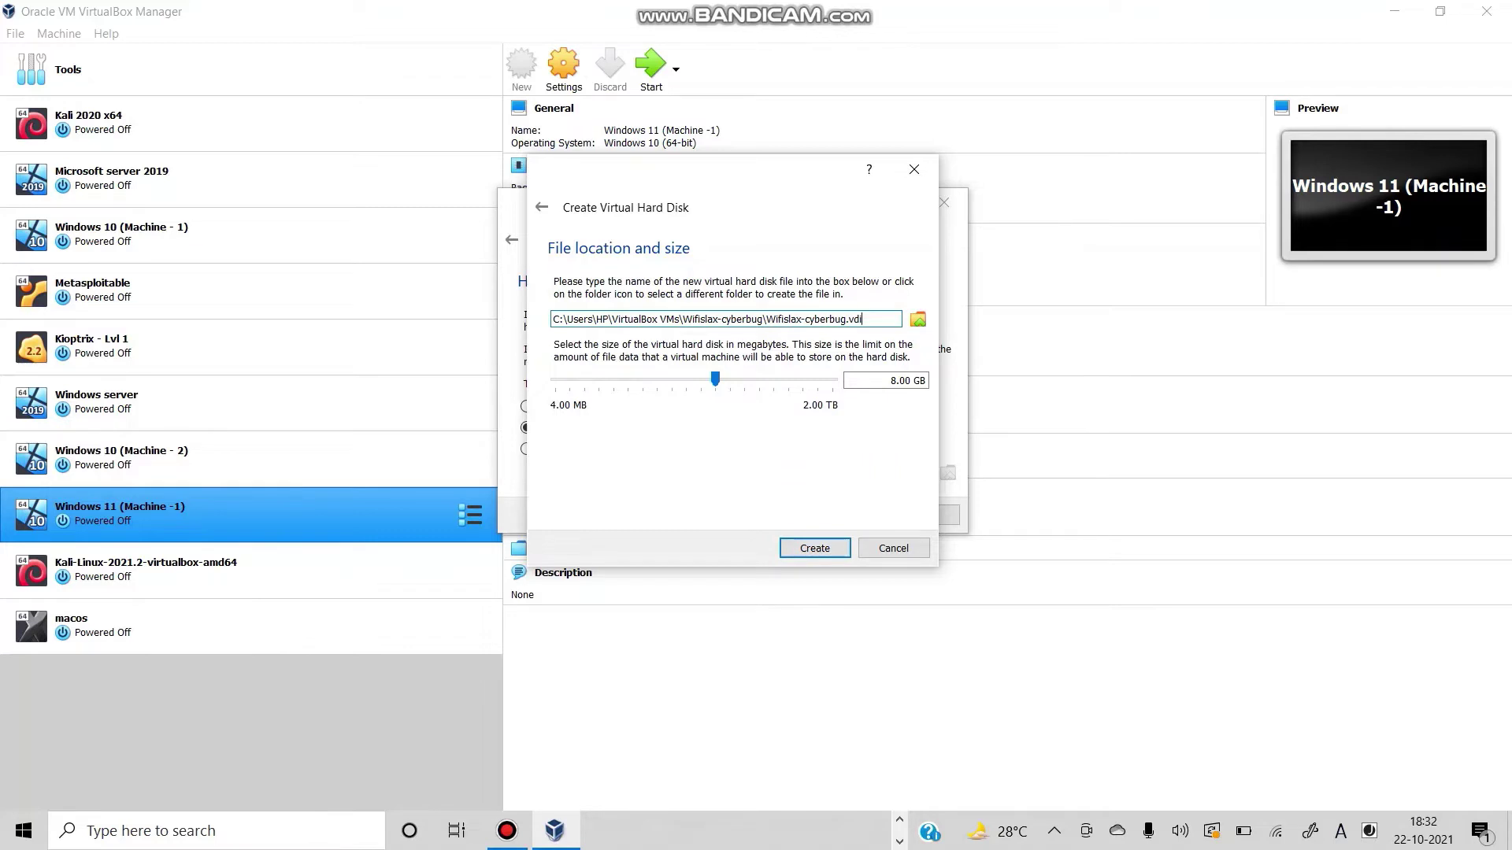
mouse_move(727, 379)
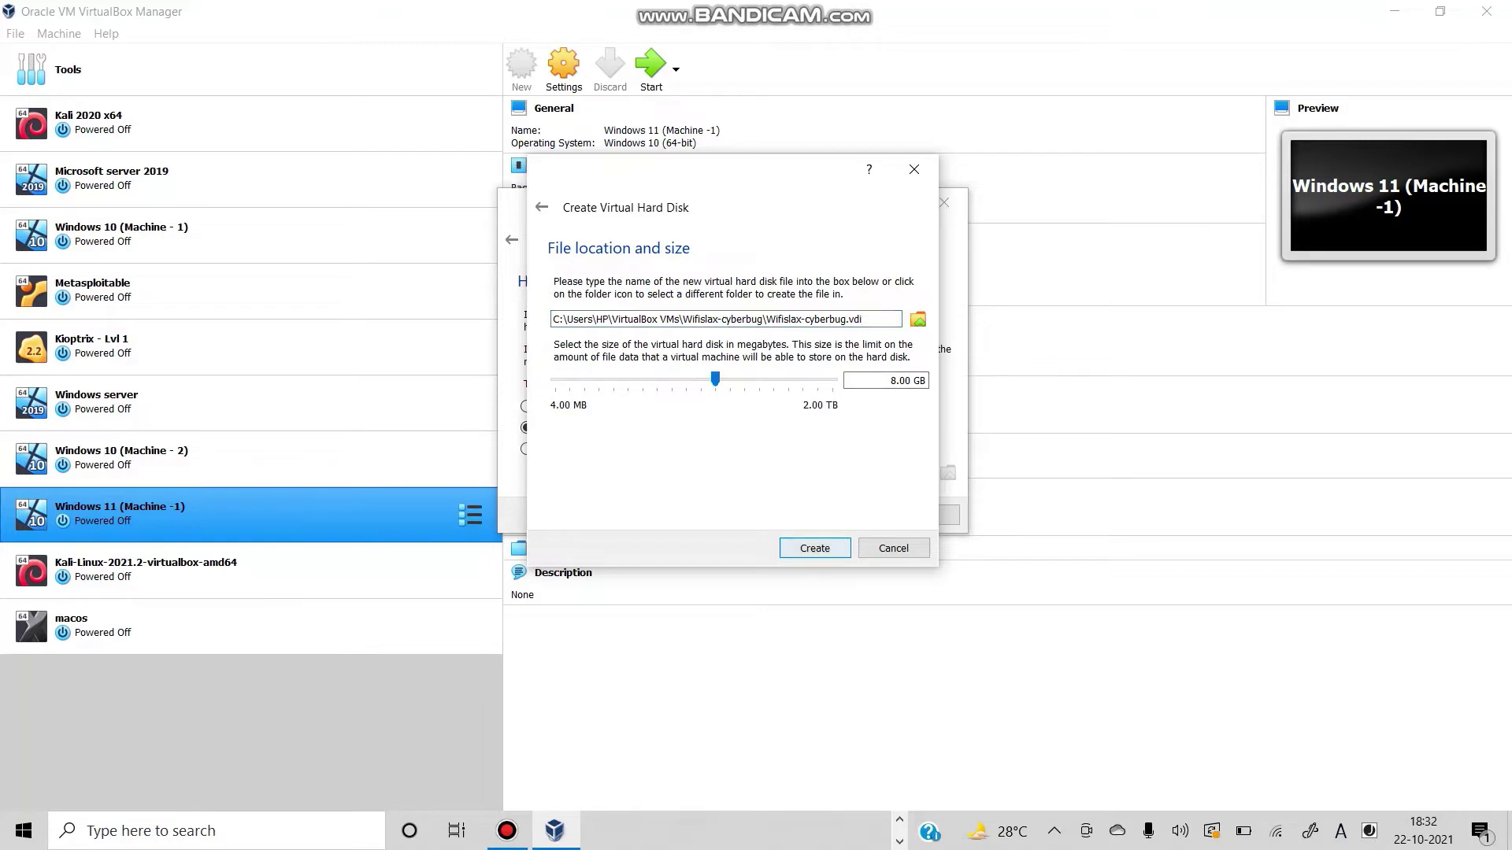
key(Return)
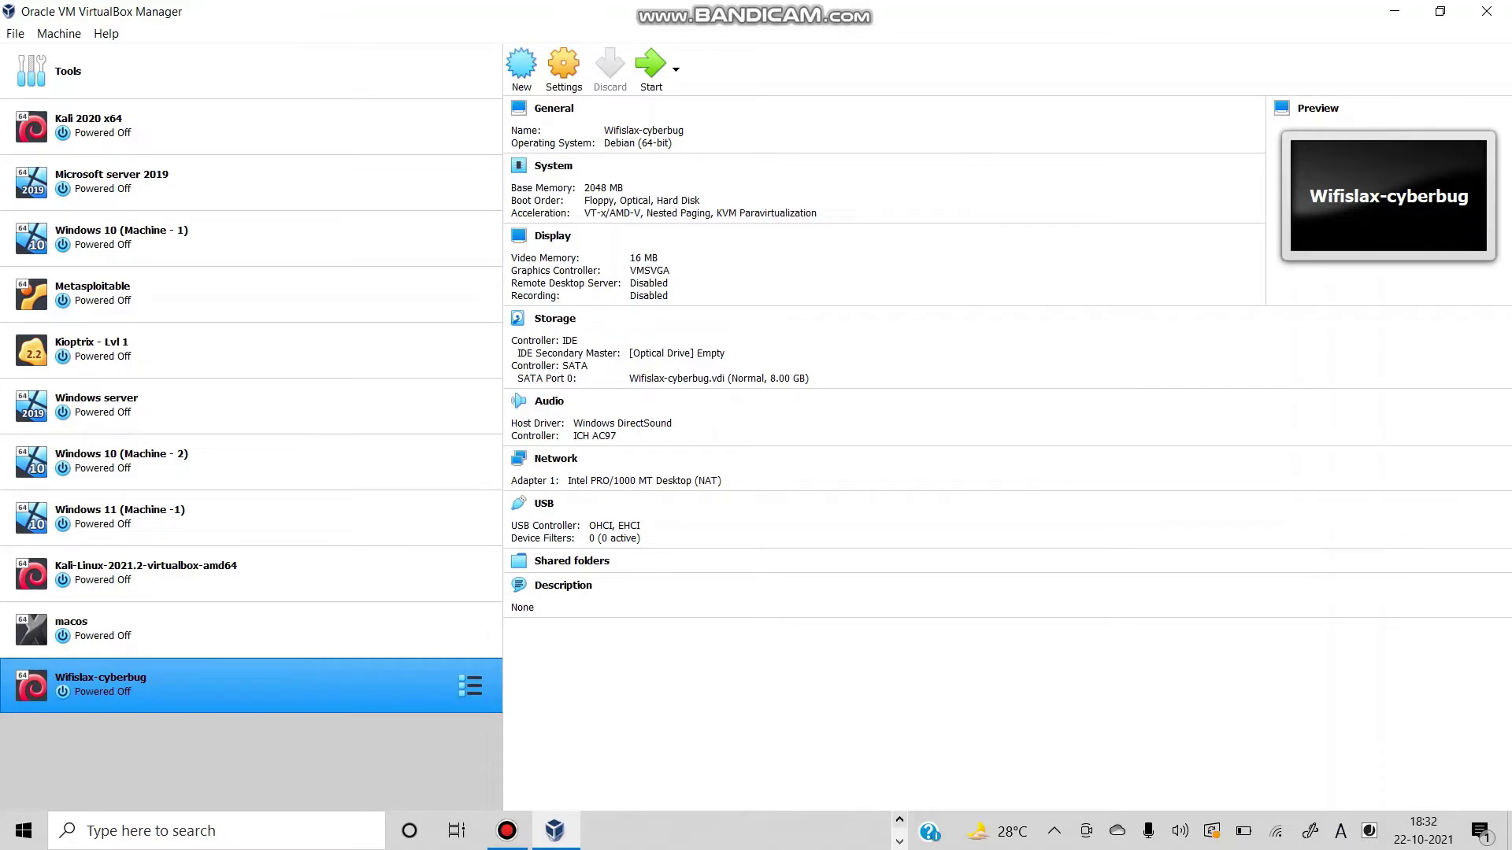
Switch to File Explorer in a maximized window and open the Os folder on the Windows (C:) drive.
click(899, 841)
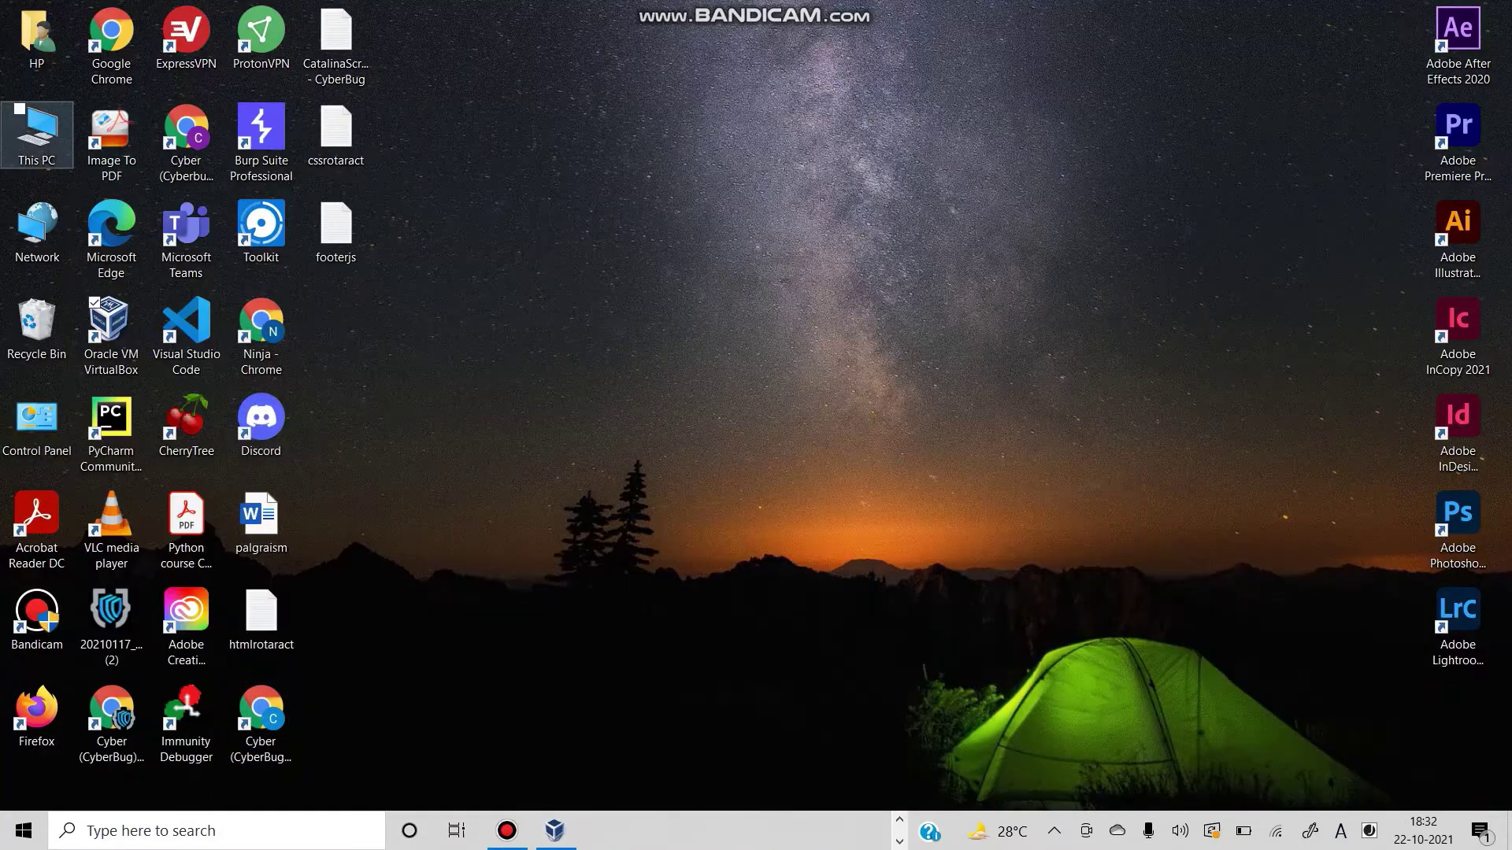
double_click(37, 132)
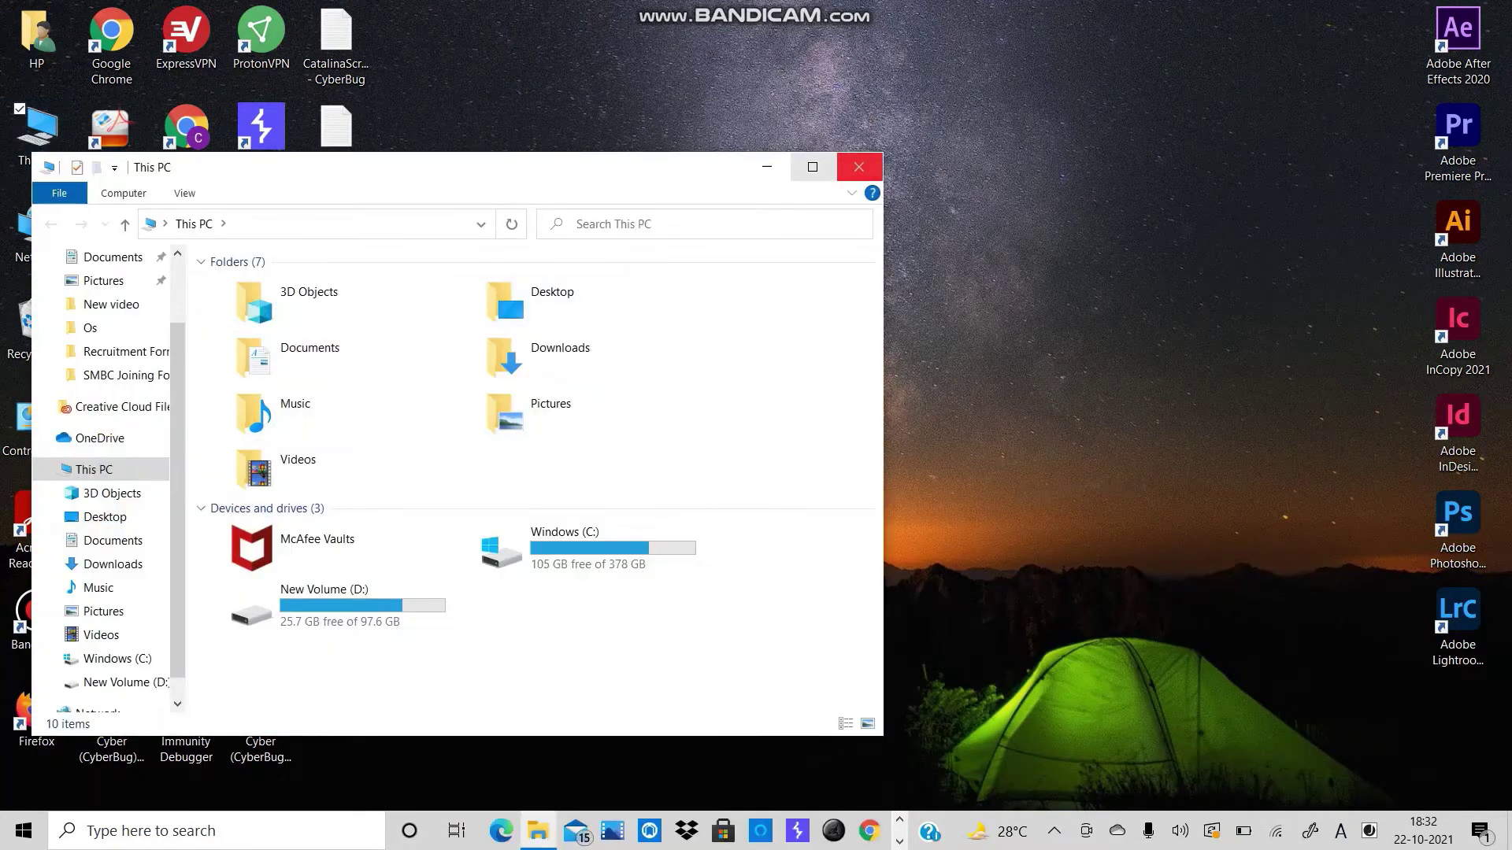
click(813, 167)
double_click(543, 276)
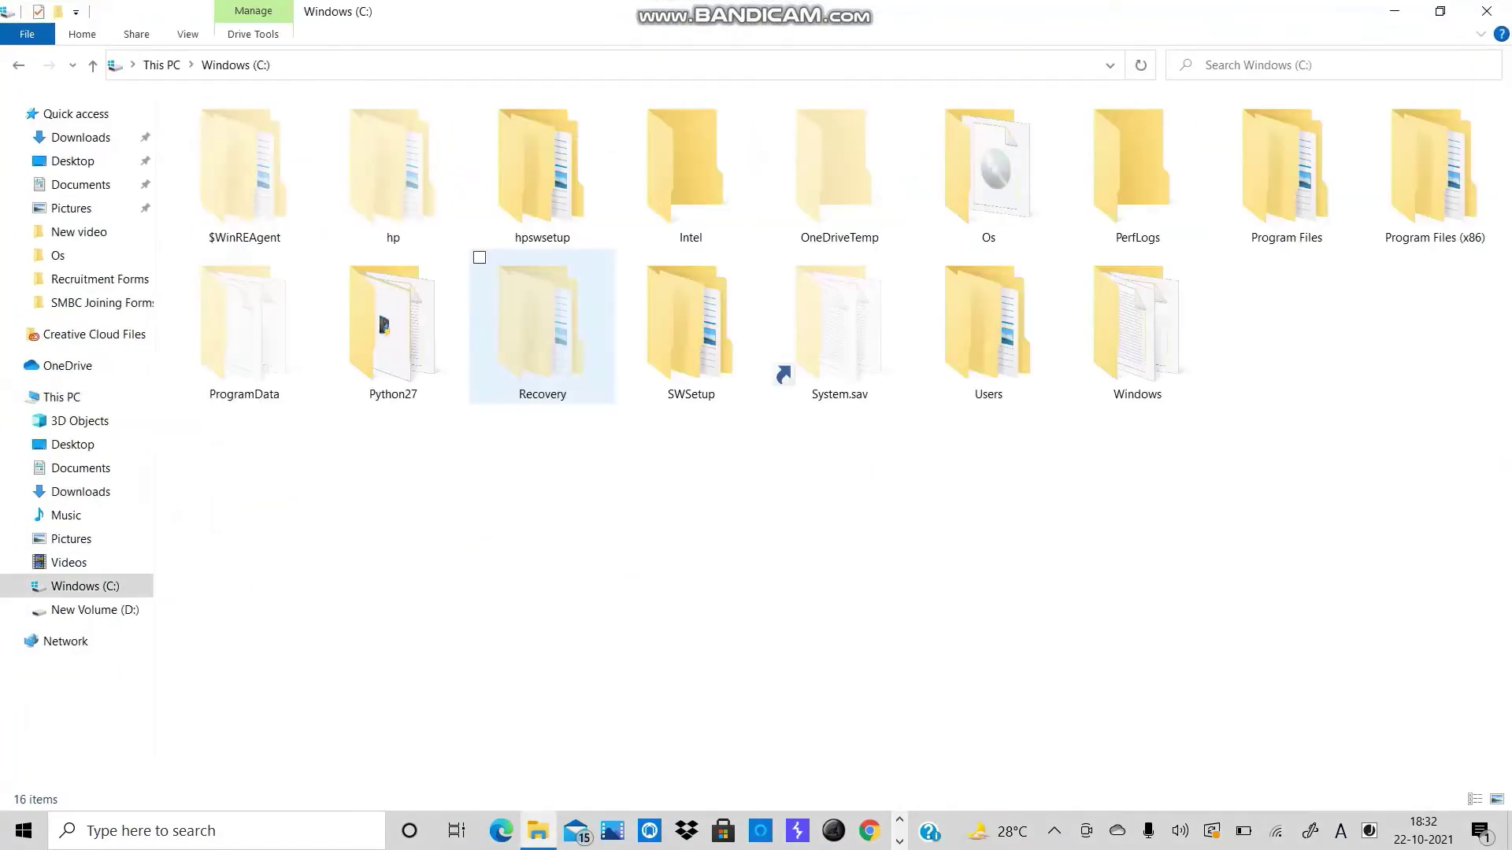
double_click(988, 170)
Enlarge the file icons in the Os folder and select the wifislax-4-12-final disc image.
scroll(833, 433, up, 6)
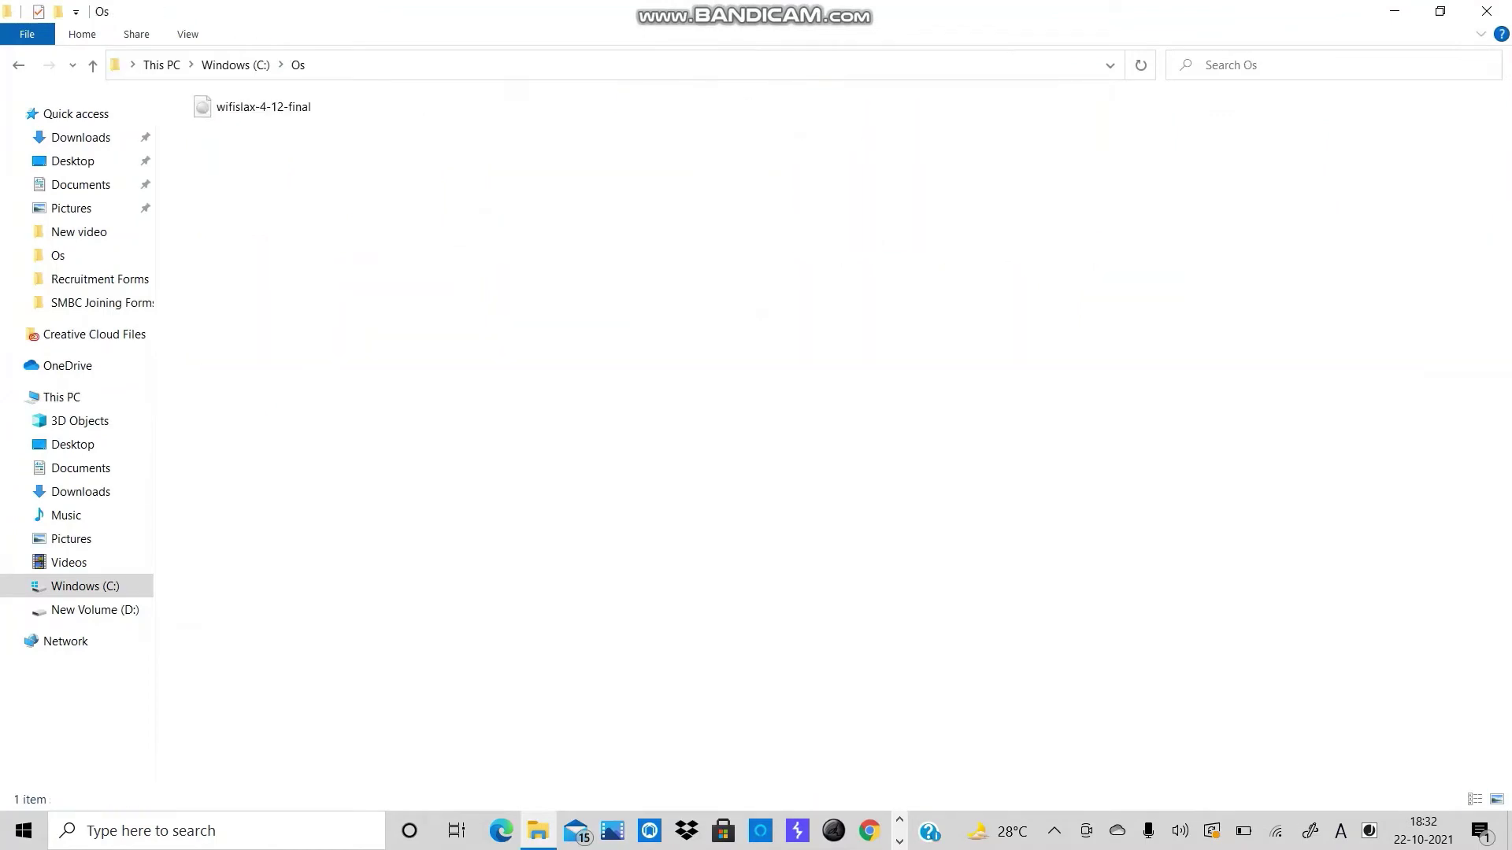
ctrl+scroll(279, 197, up, 5)
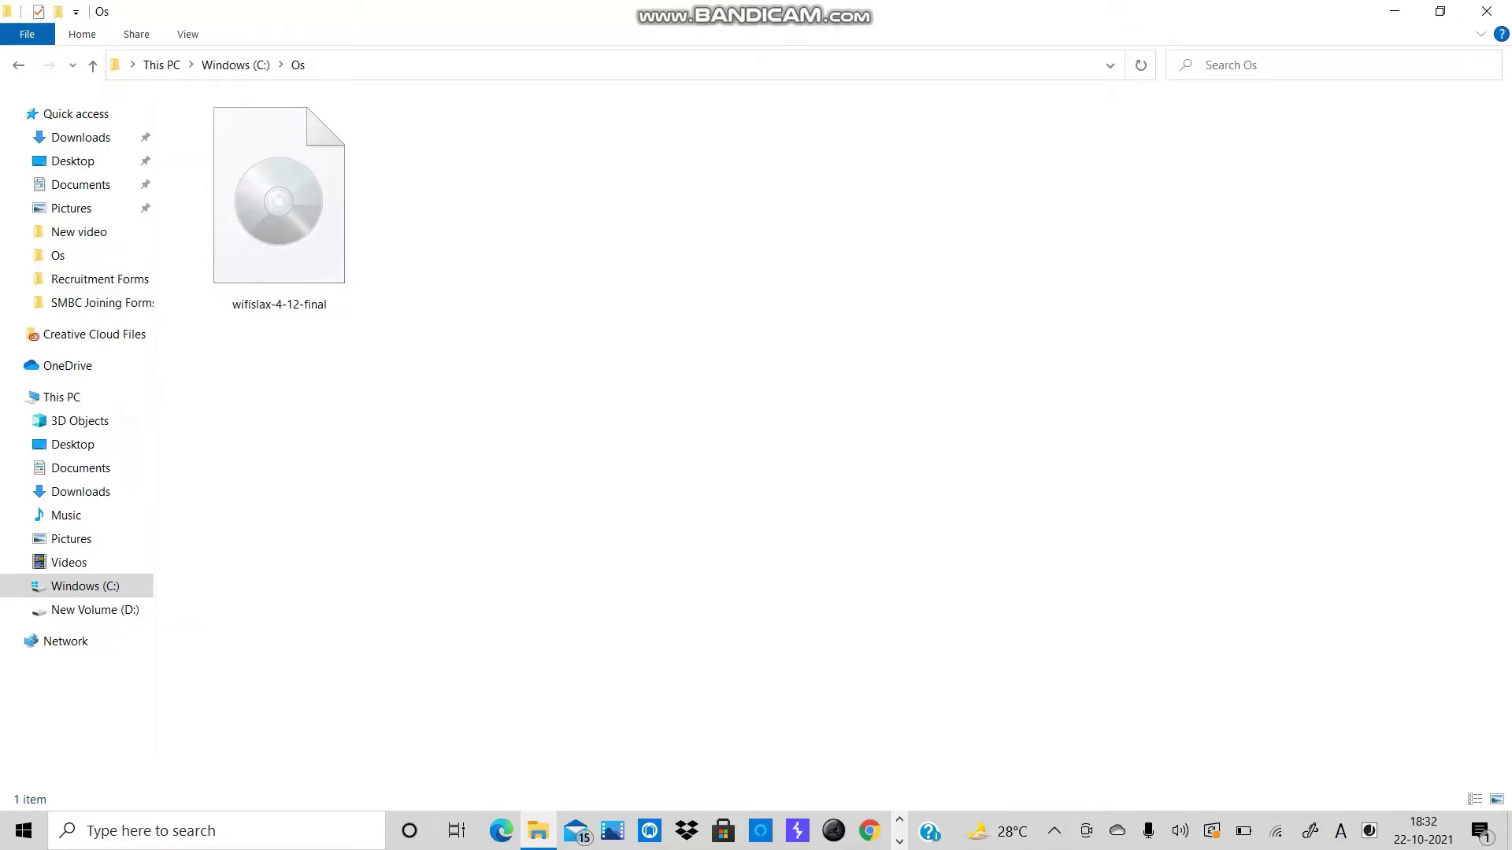
click(279, 206)
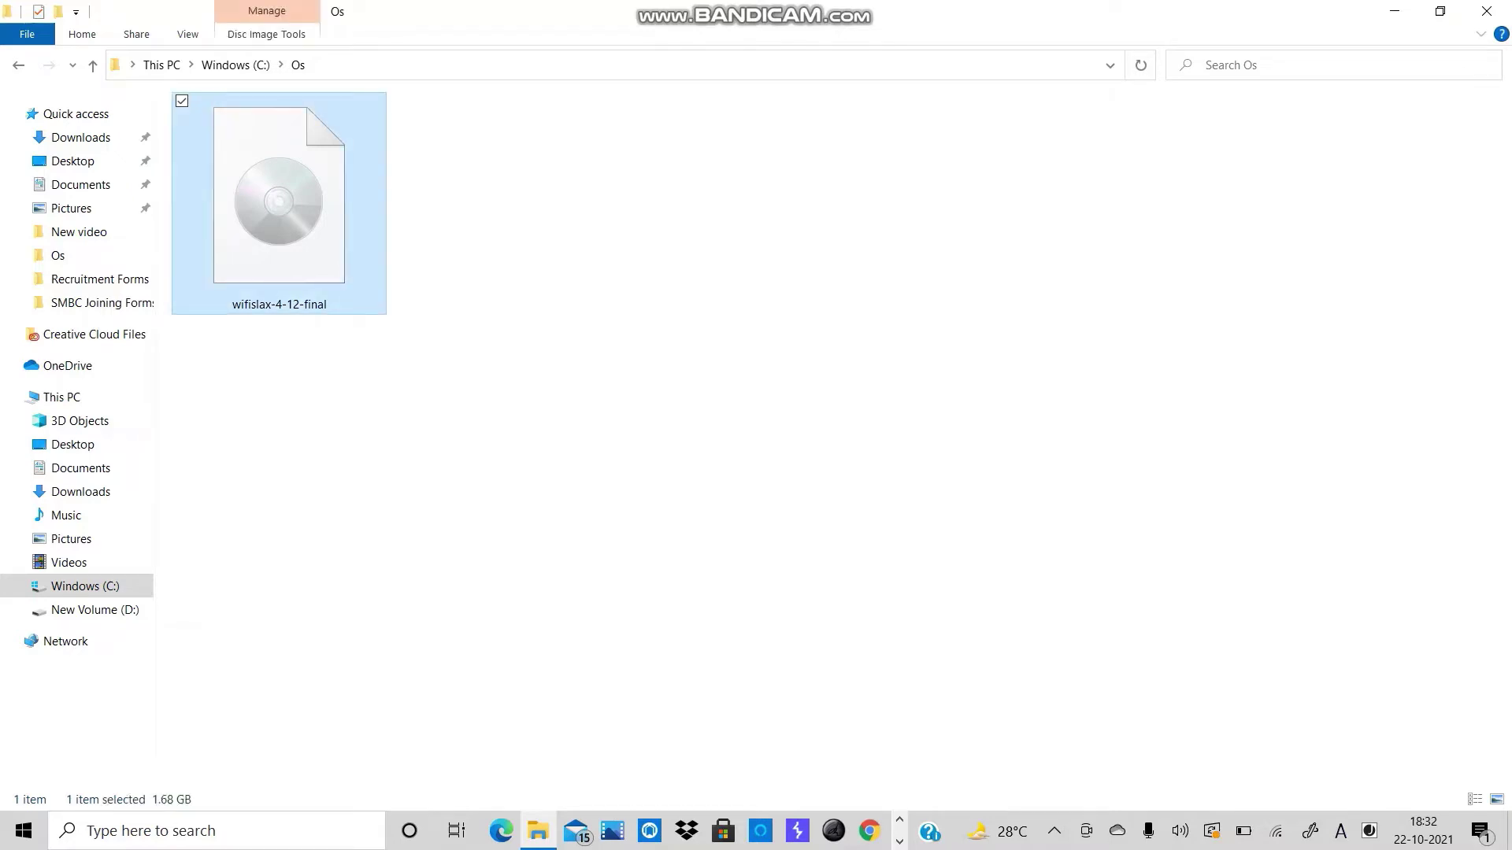
click(598, 330)
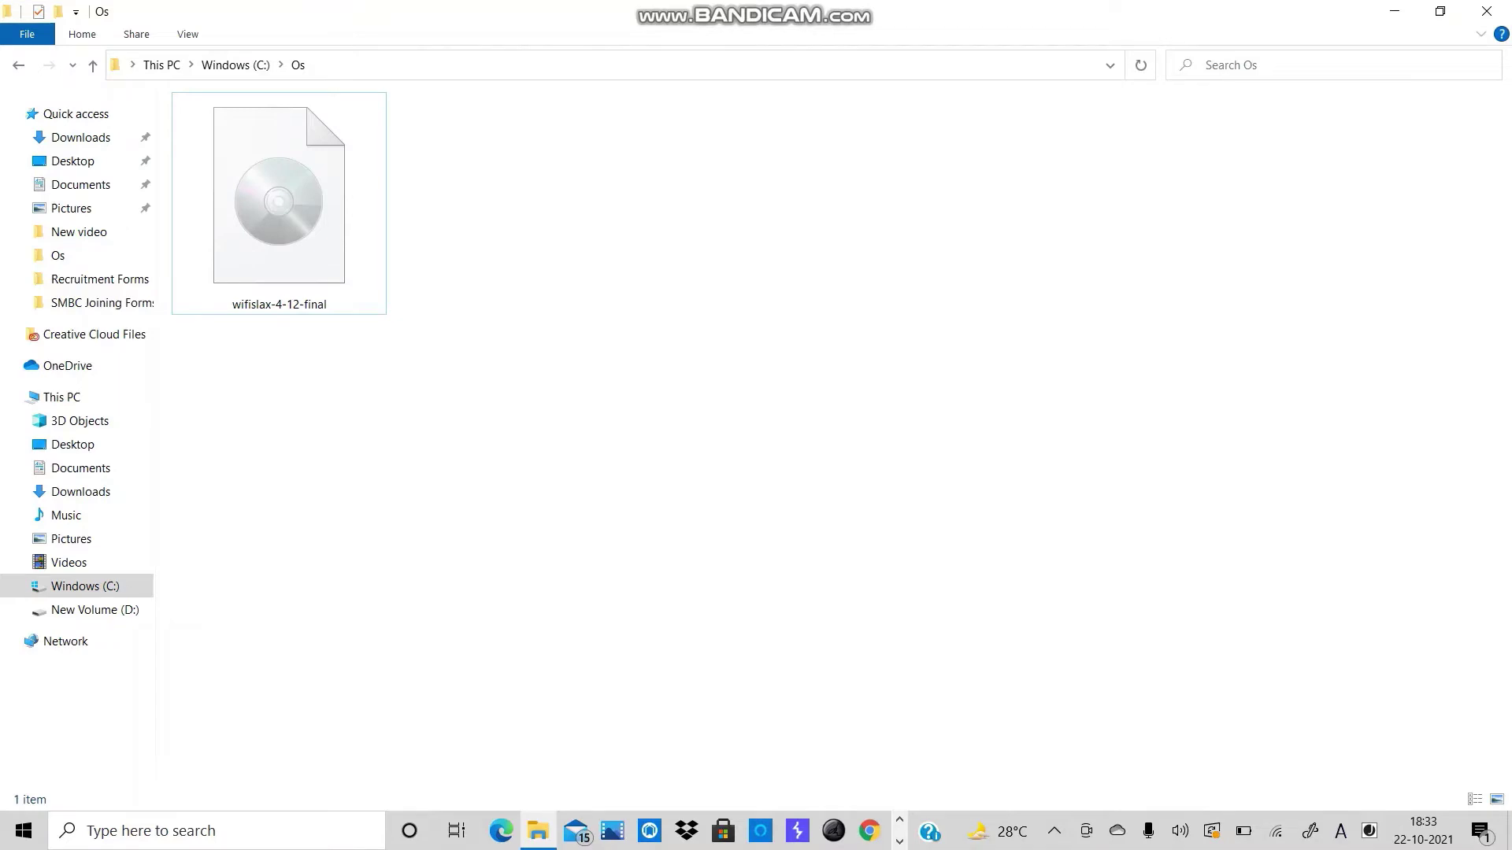
key(ctrl+space)
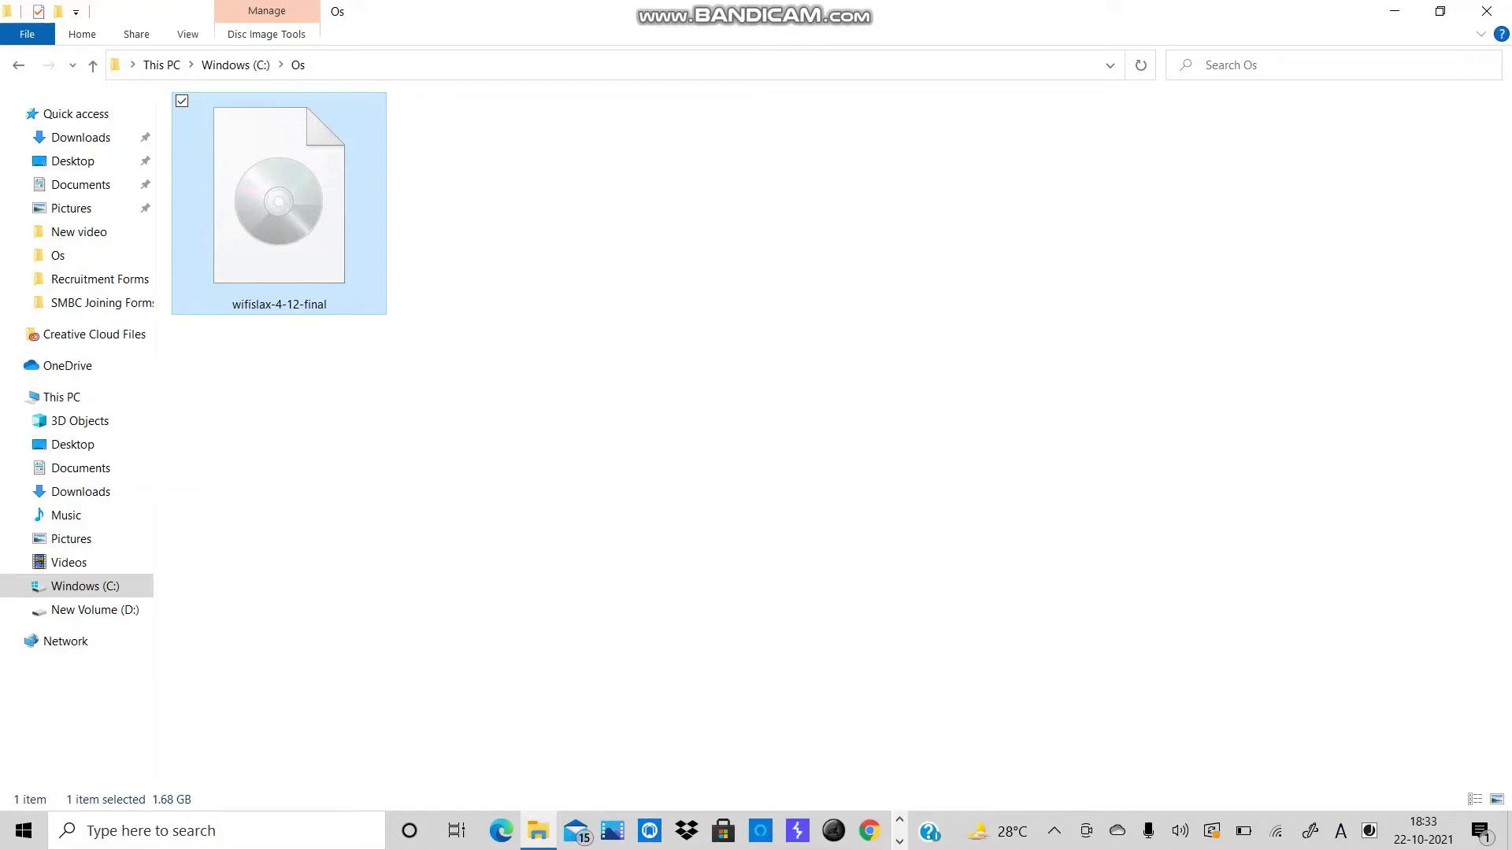
Switch from File Explorer back to Oracle VM VirtualBox Manager.
click(899, 842)
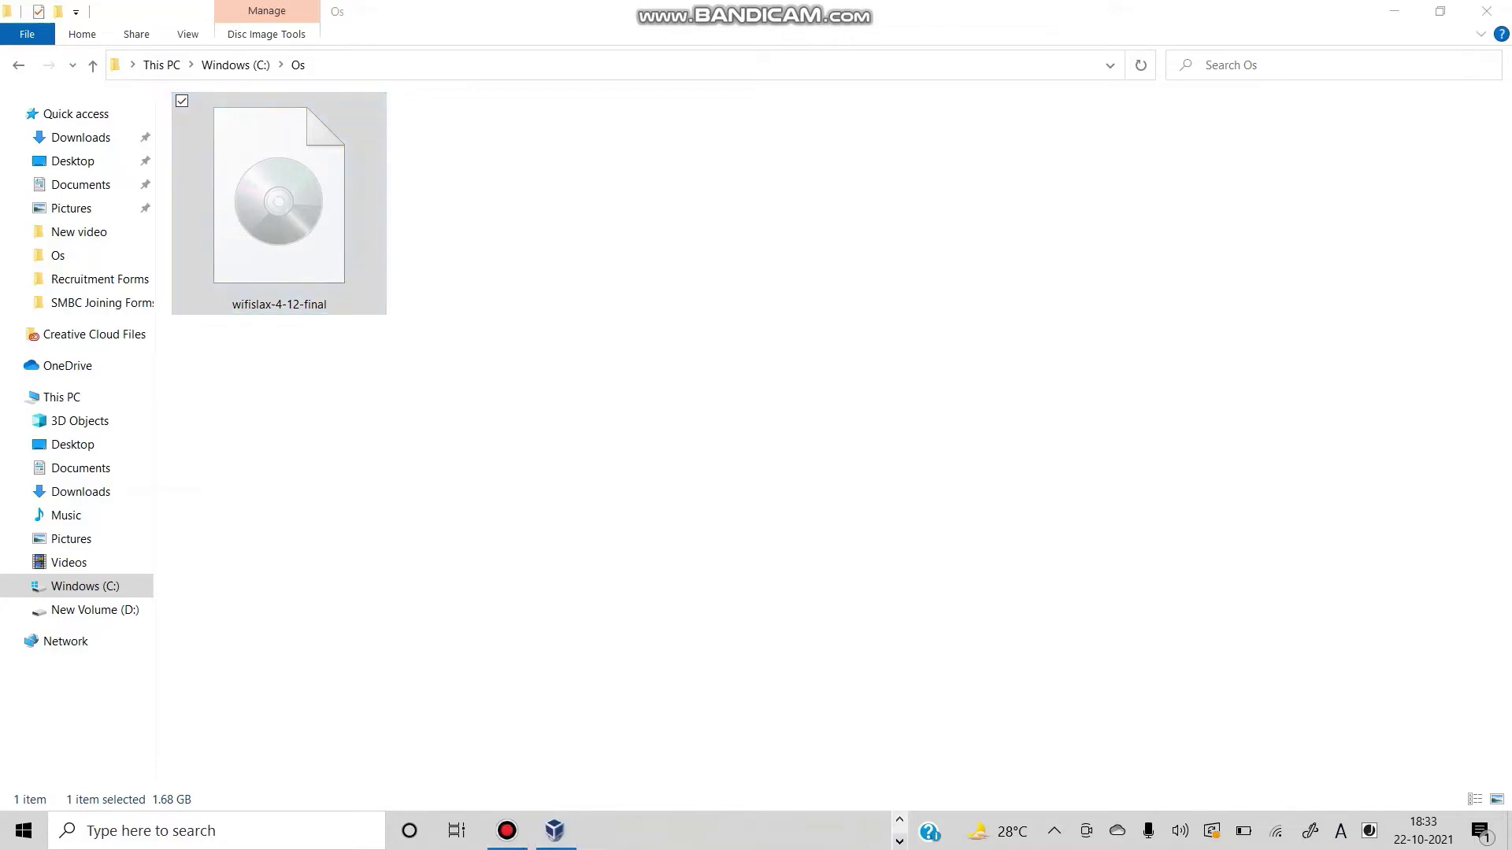
click(555, 830)
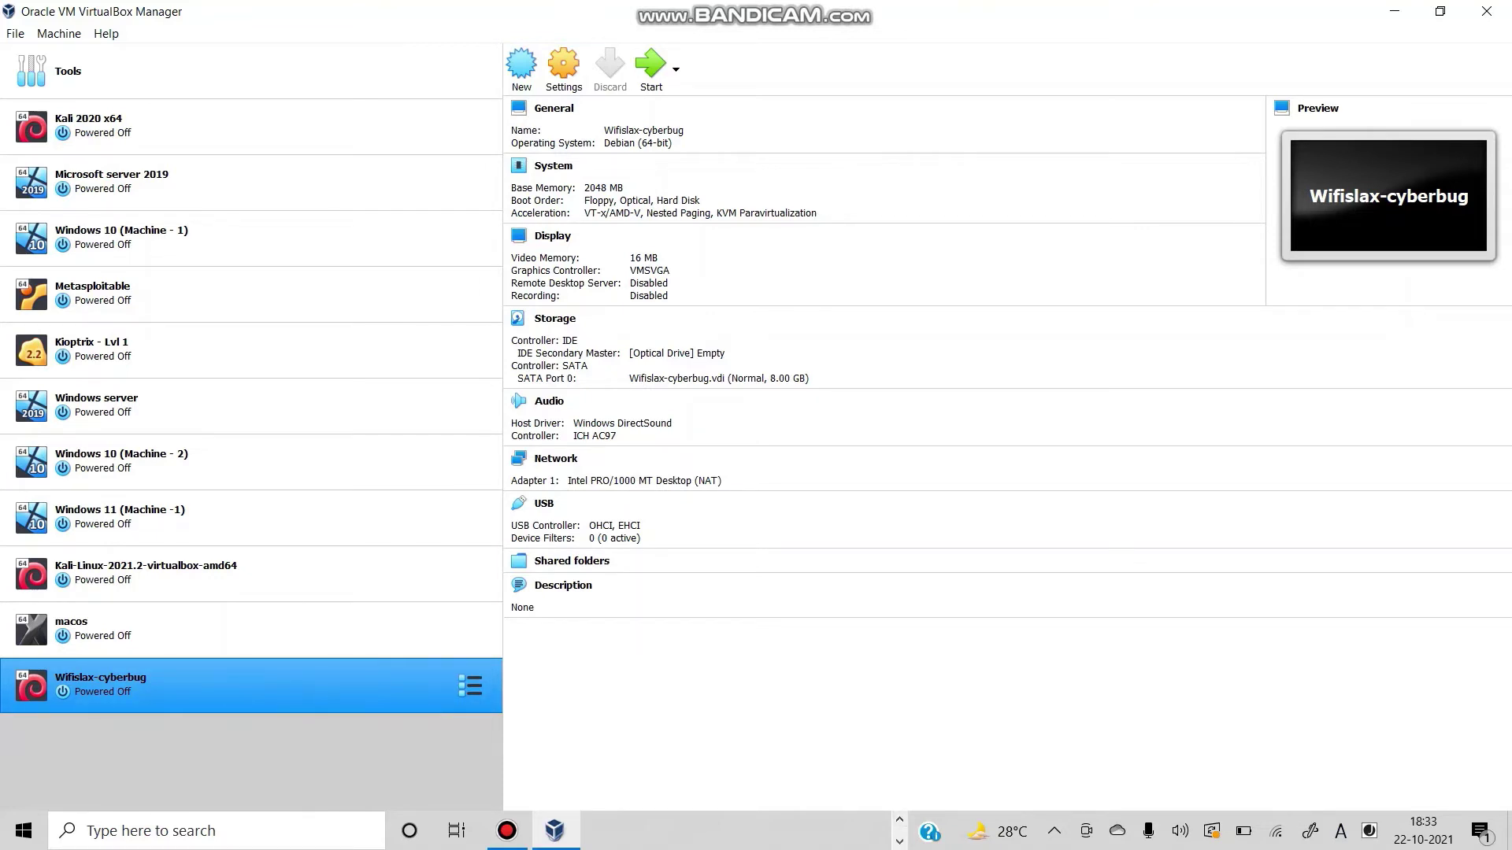
click(899, 820)
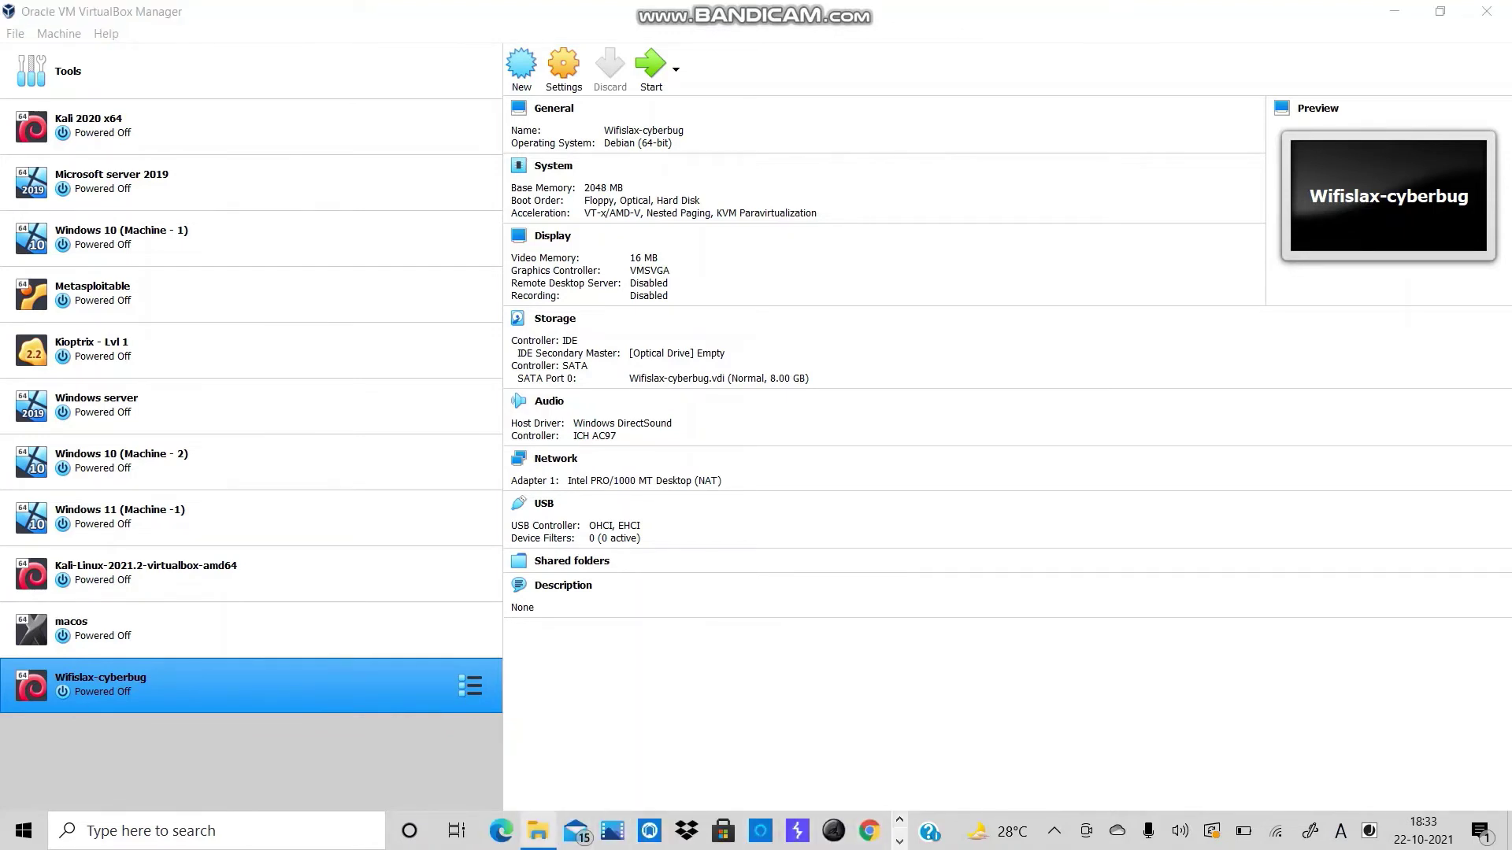
click(538, 831)
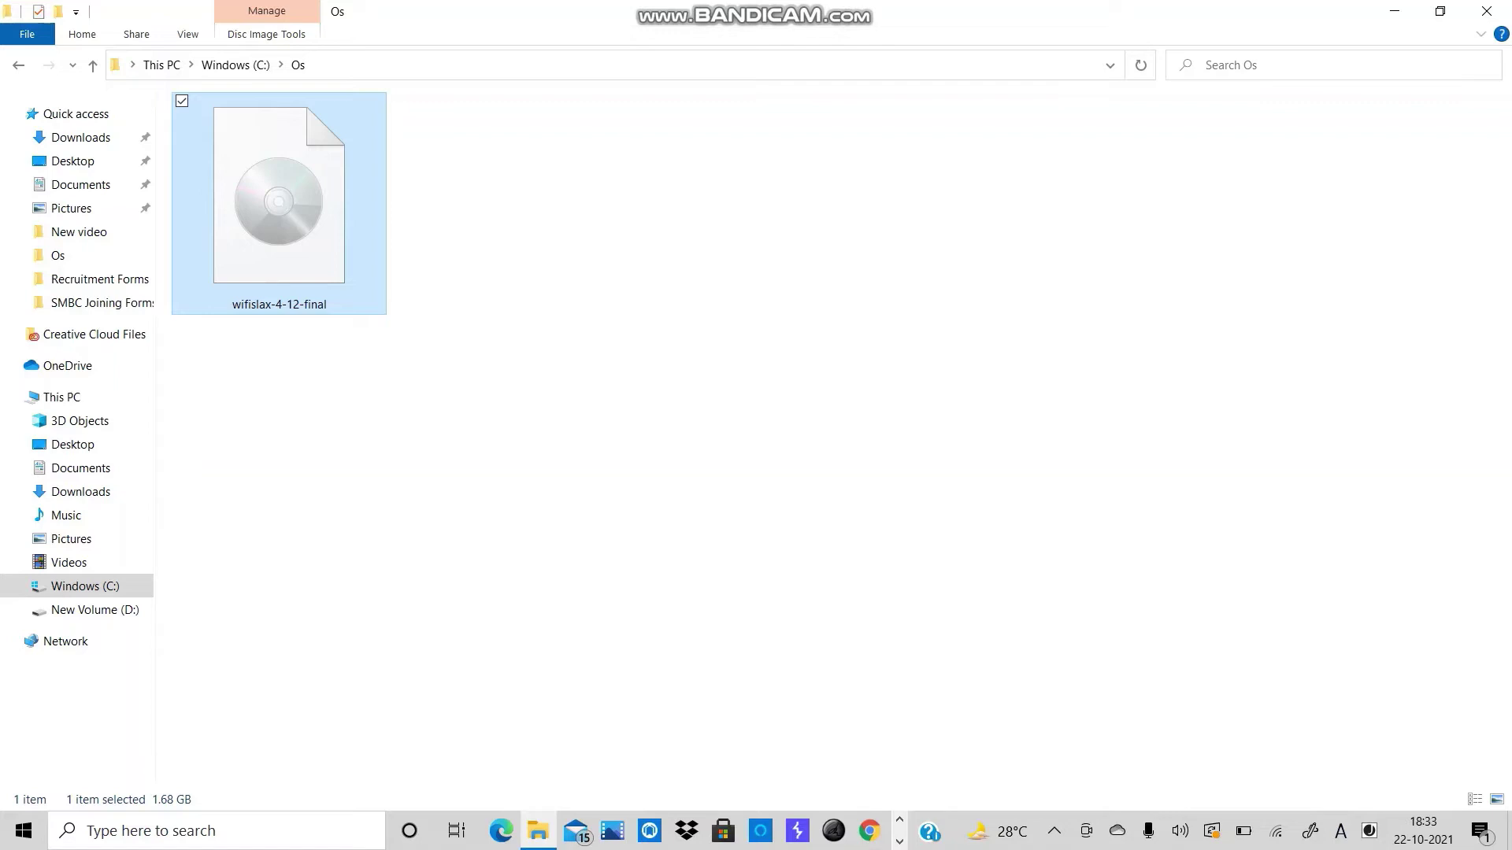
click(899, 842)
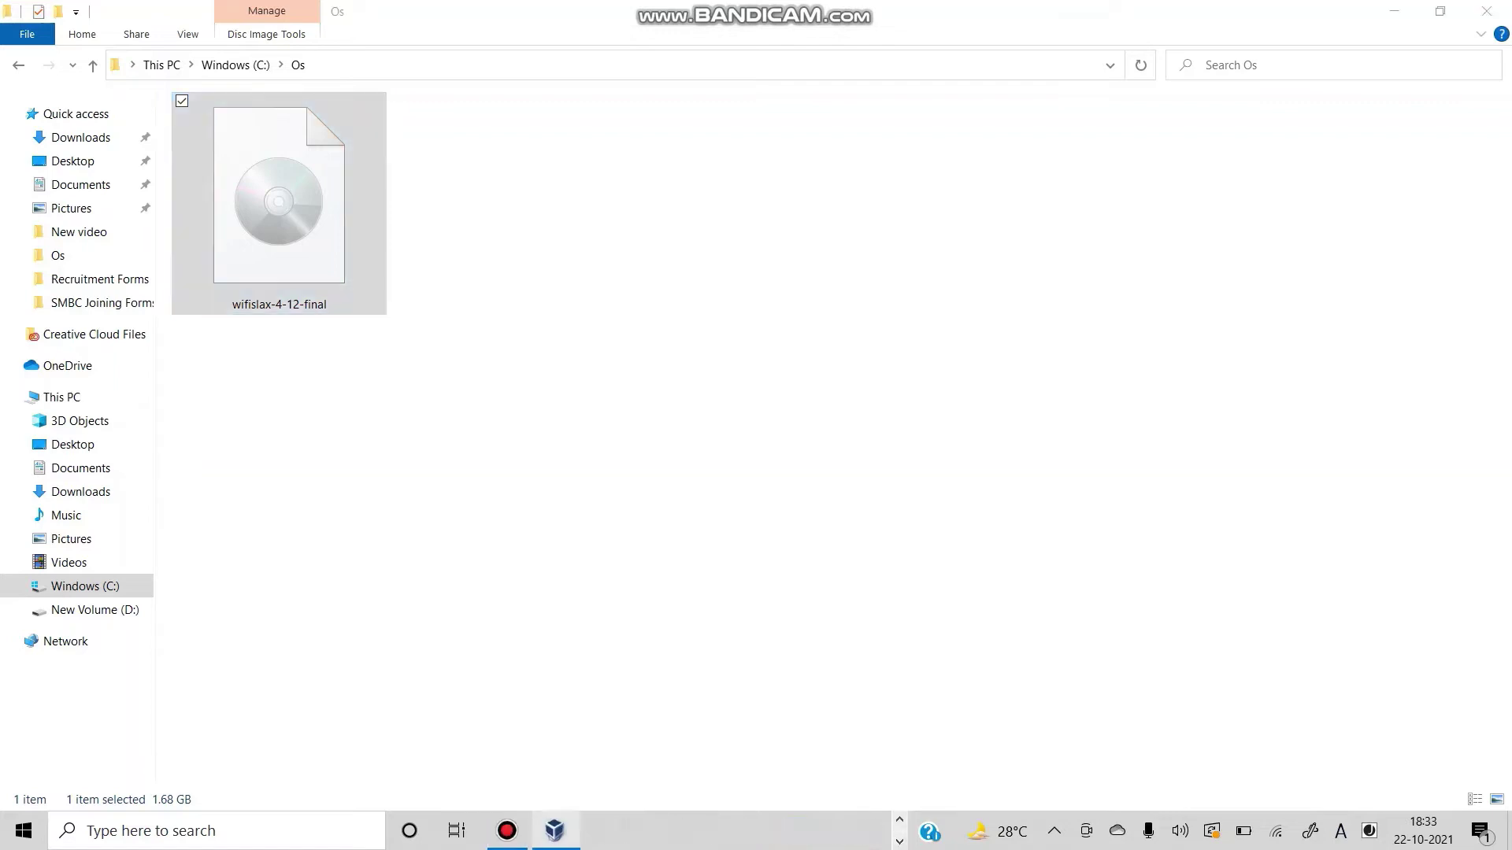
click(555, 831)
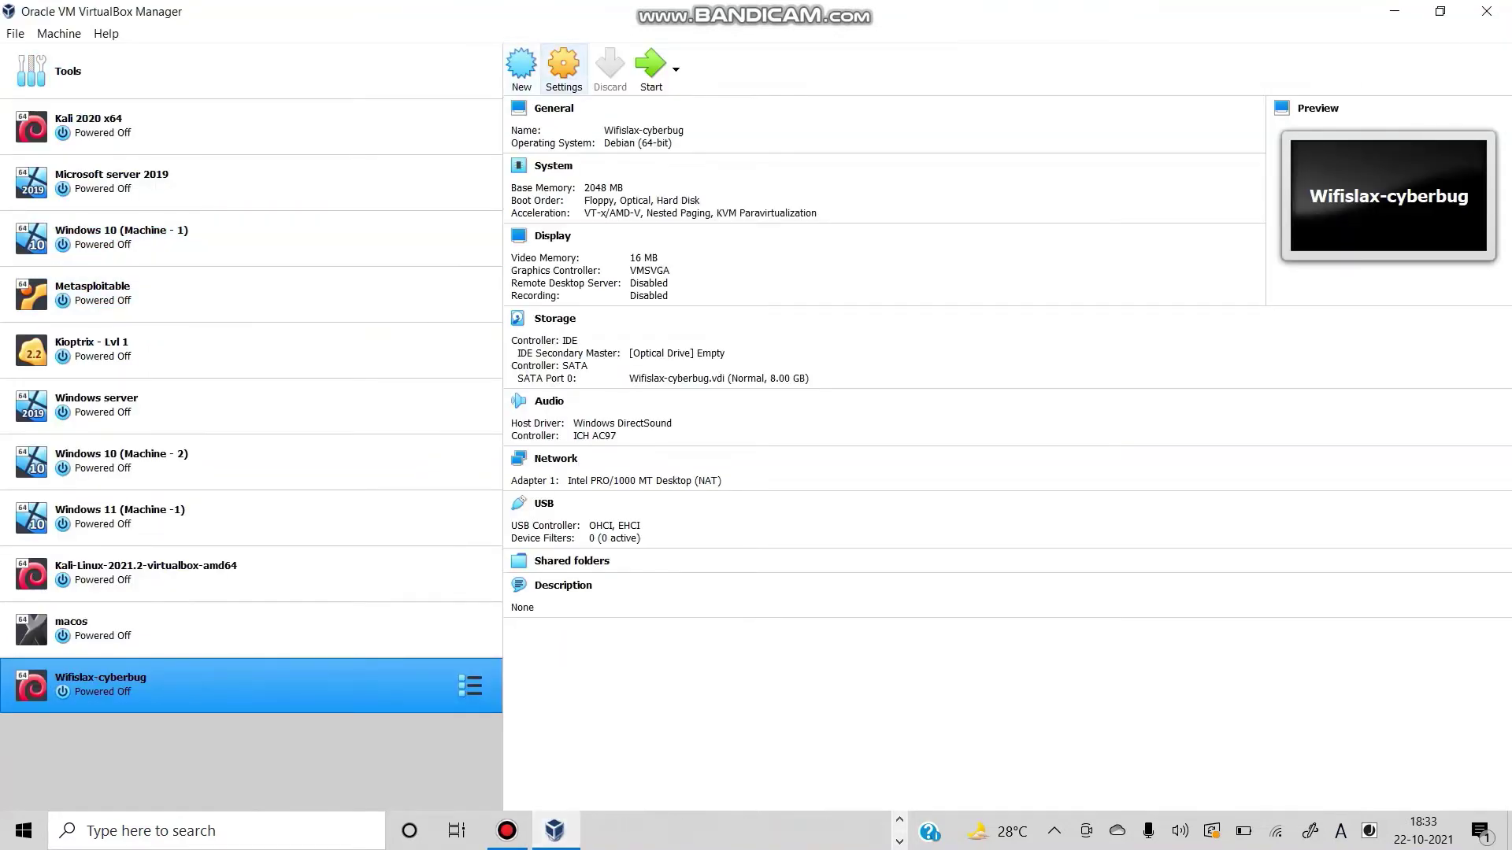
In the Wifislax-cyberbug machine's settings, assign 2 processors and raise the video memory to 128 MB.
click(564, 67)
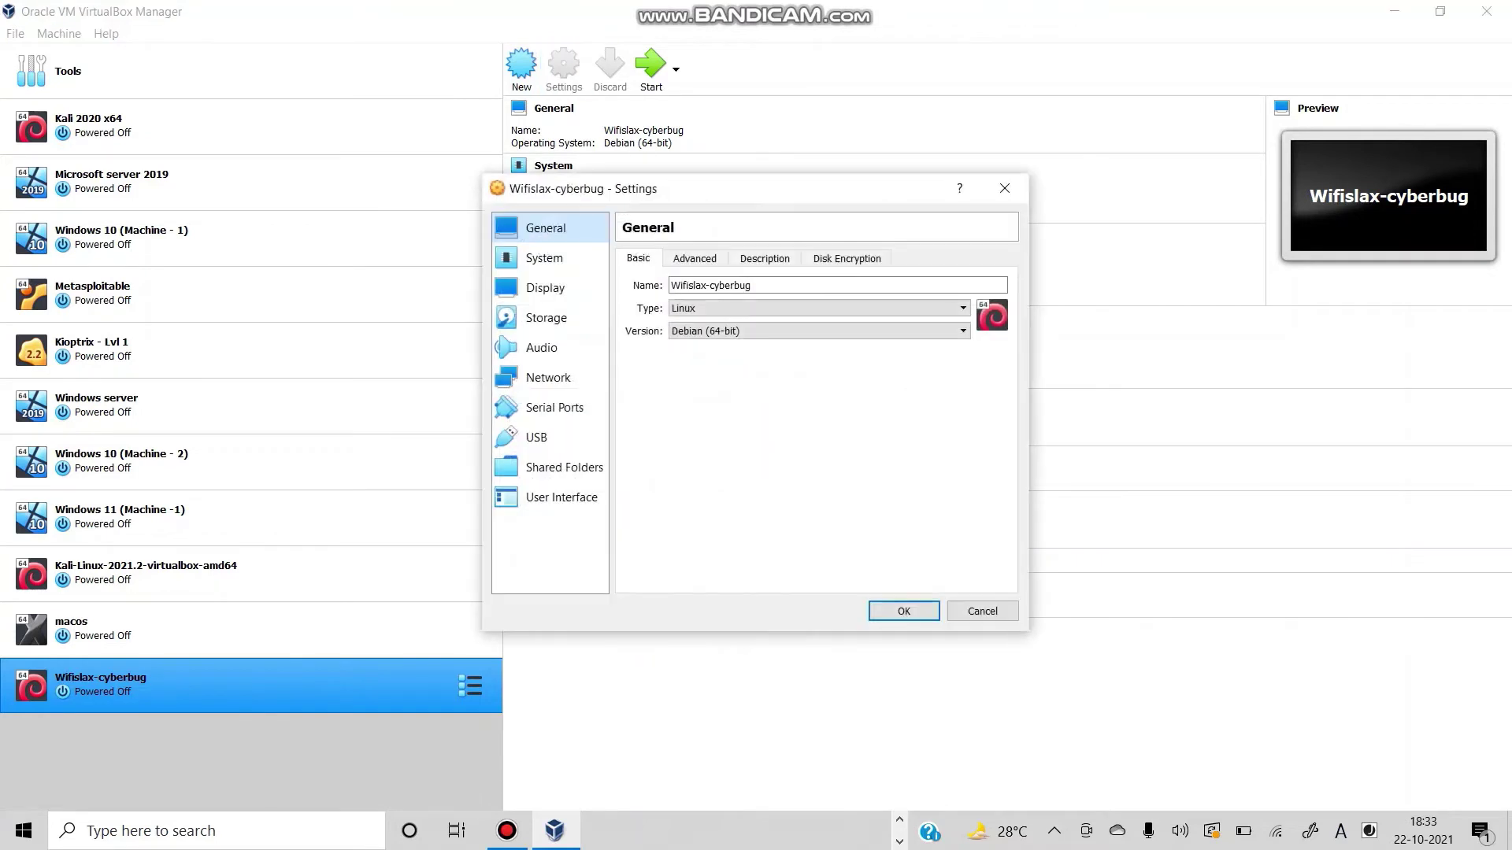
click(545, 258)
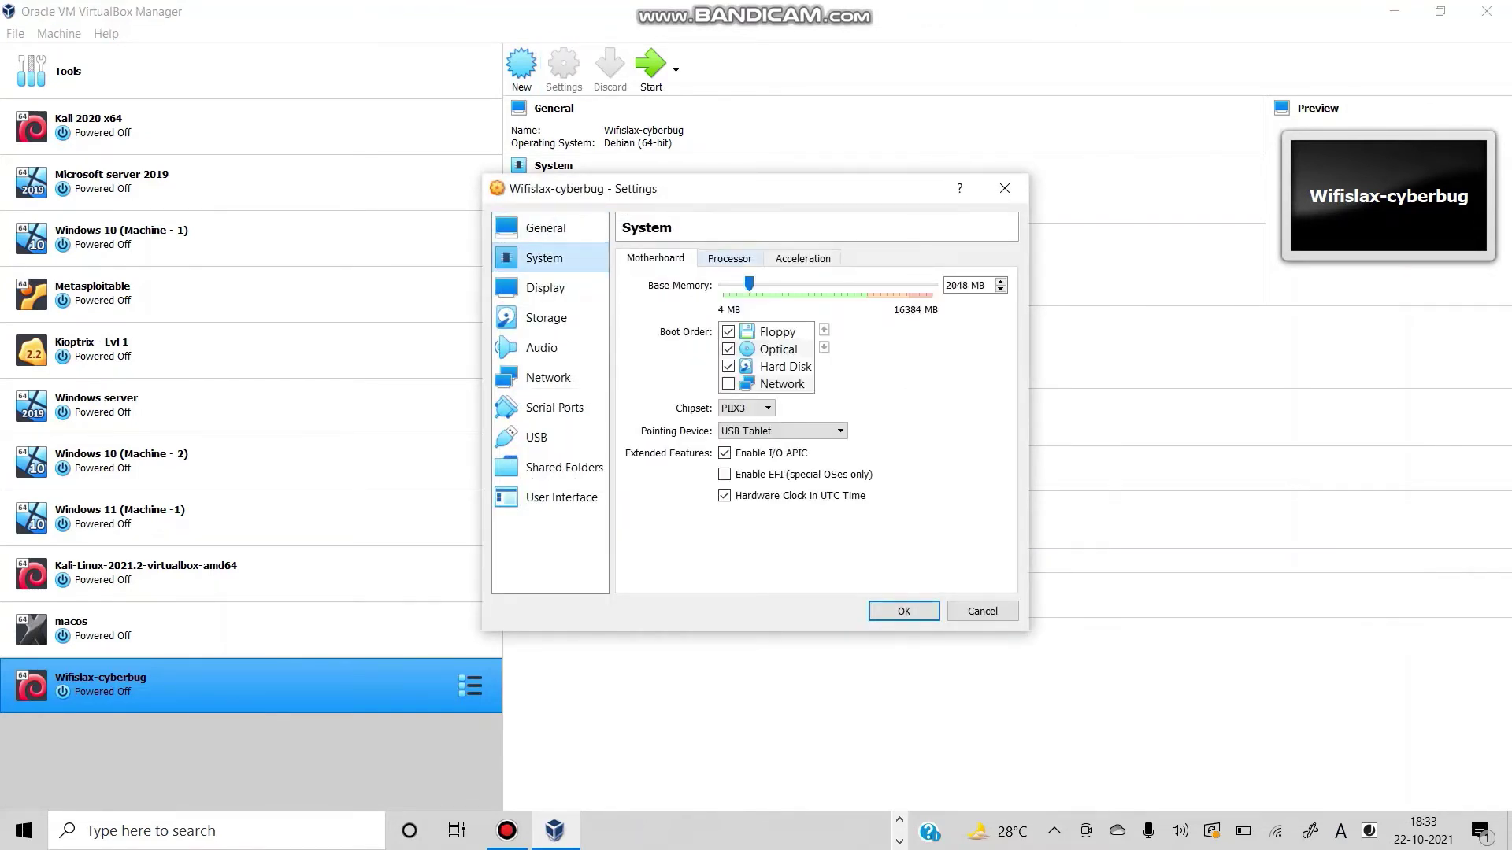
click(730, 258)
drag(723, 284, 755, 283)
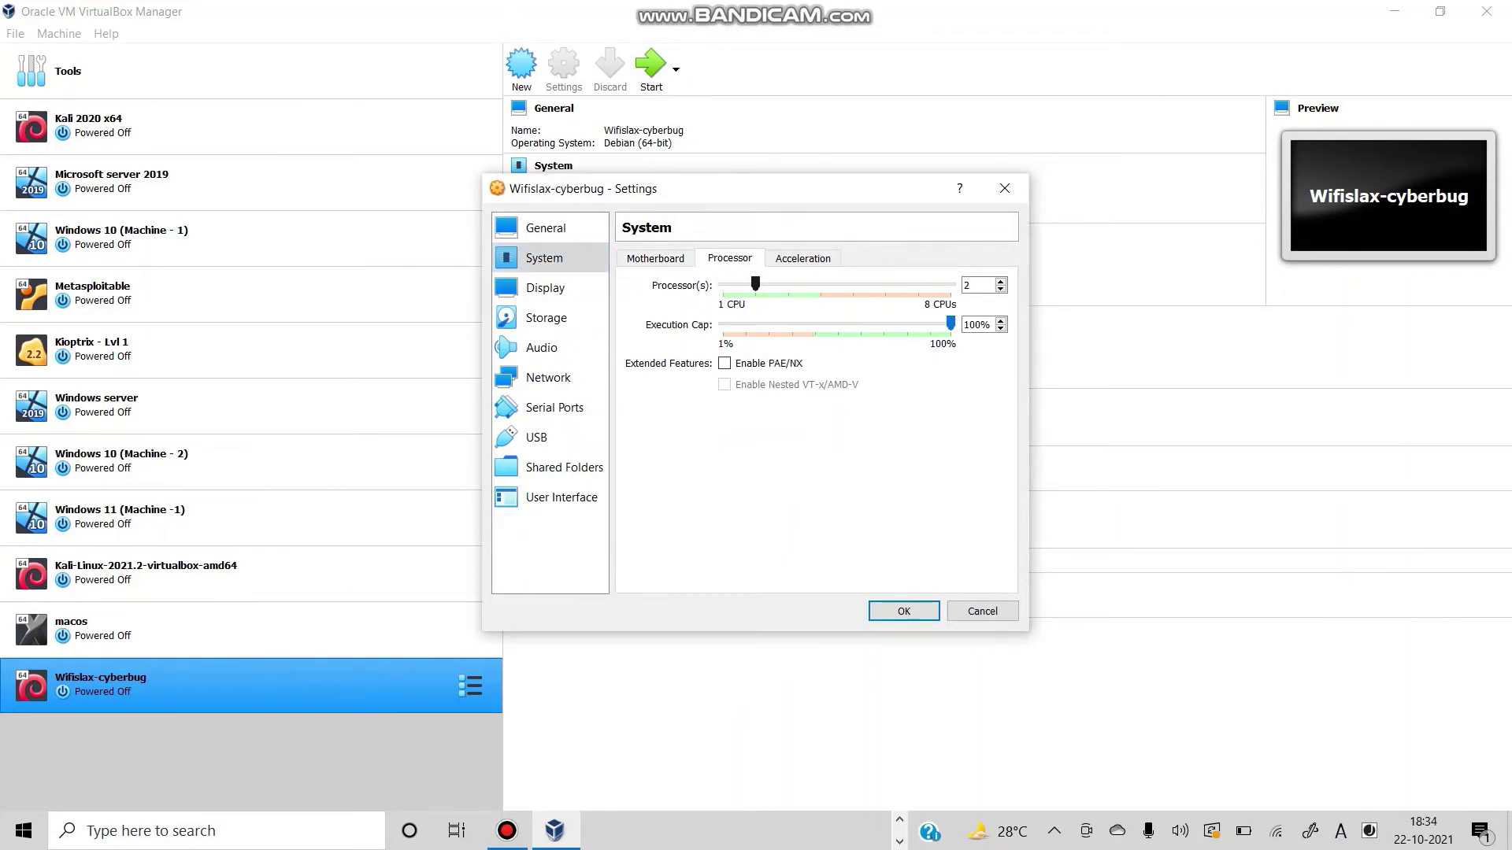
click(545, 289)
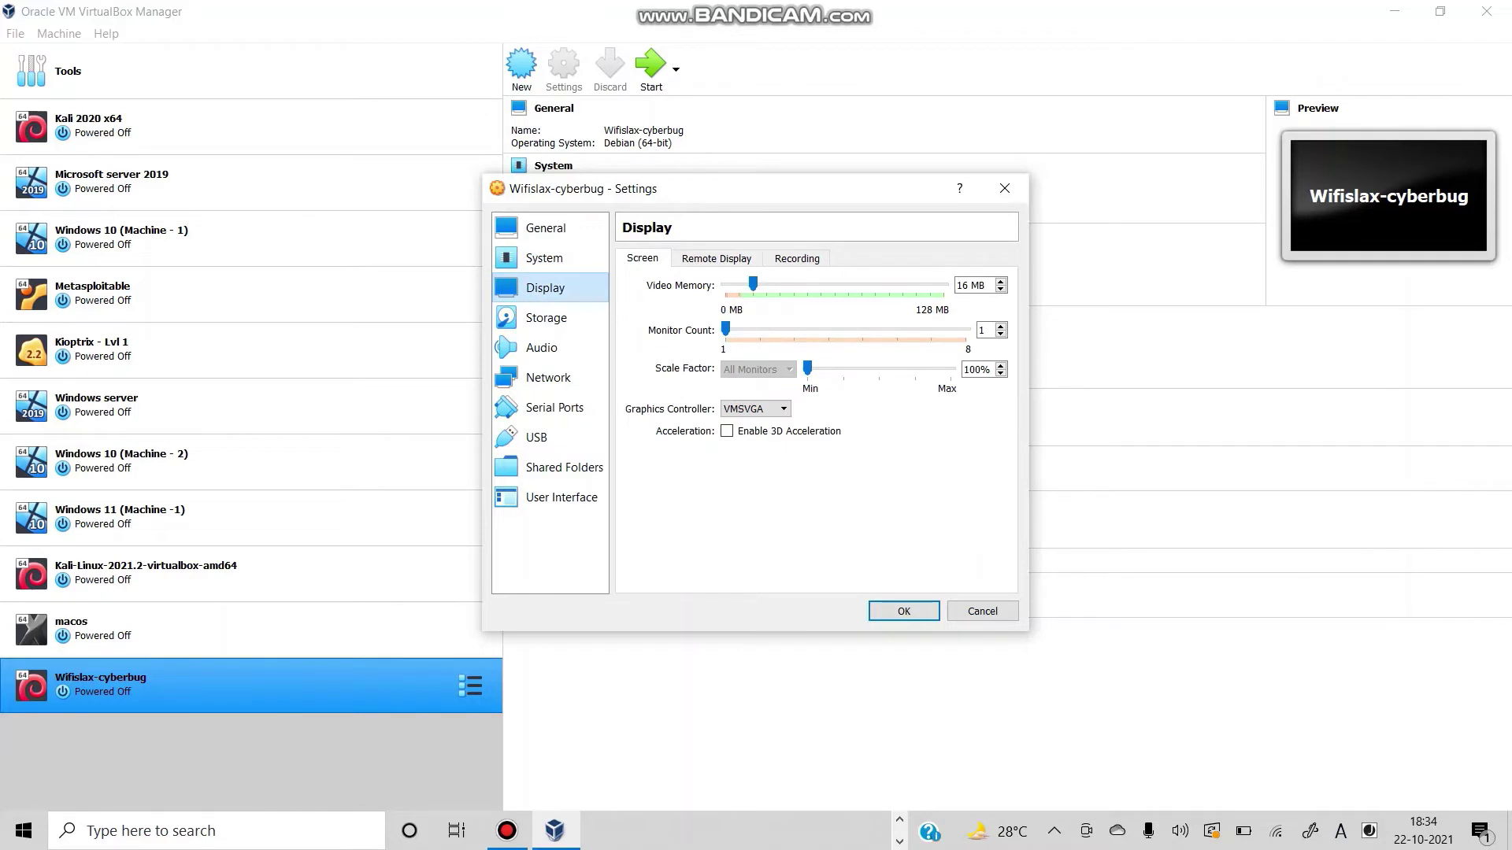
drag(753, 284, 943, 283)
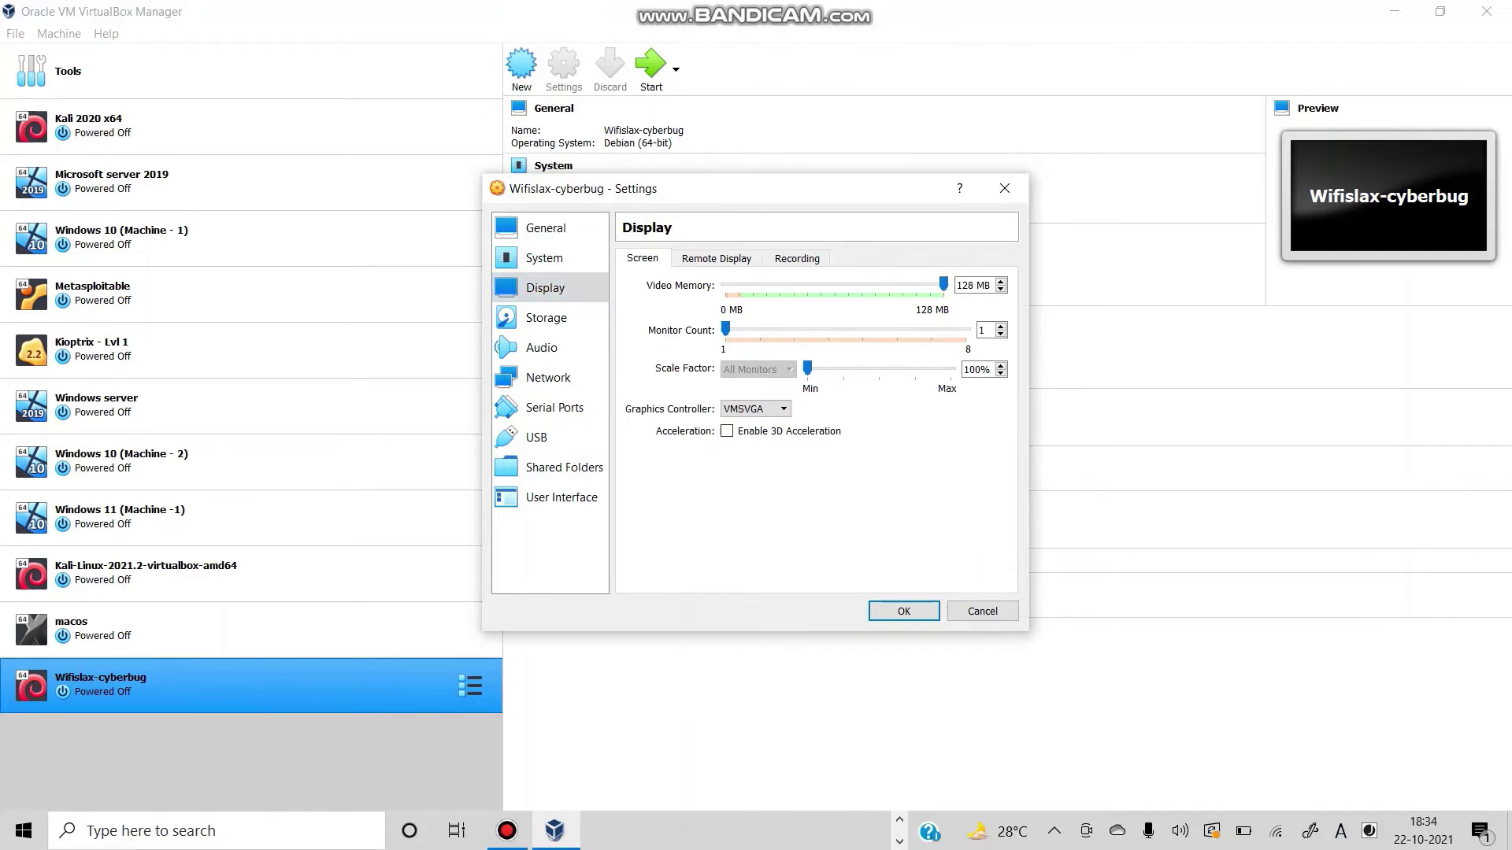
Add an optical drive to the IDE storage controller and load wifislax-4-12-final.iso from the Os folder into it.
click(546, 318)
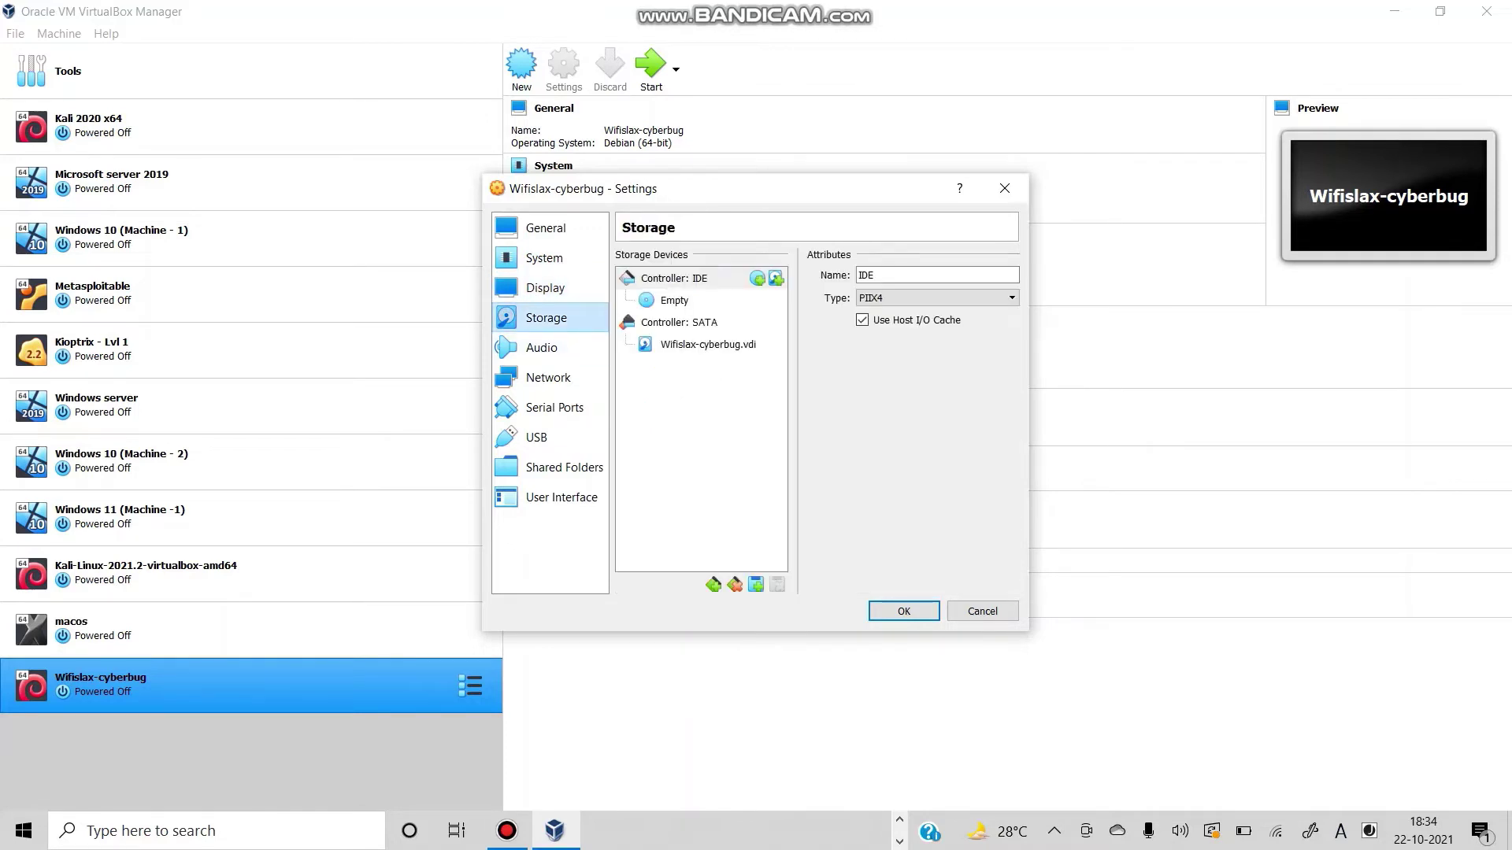
click(674, 301)
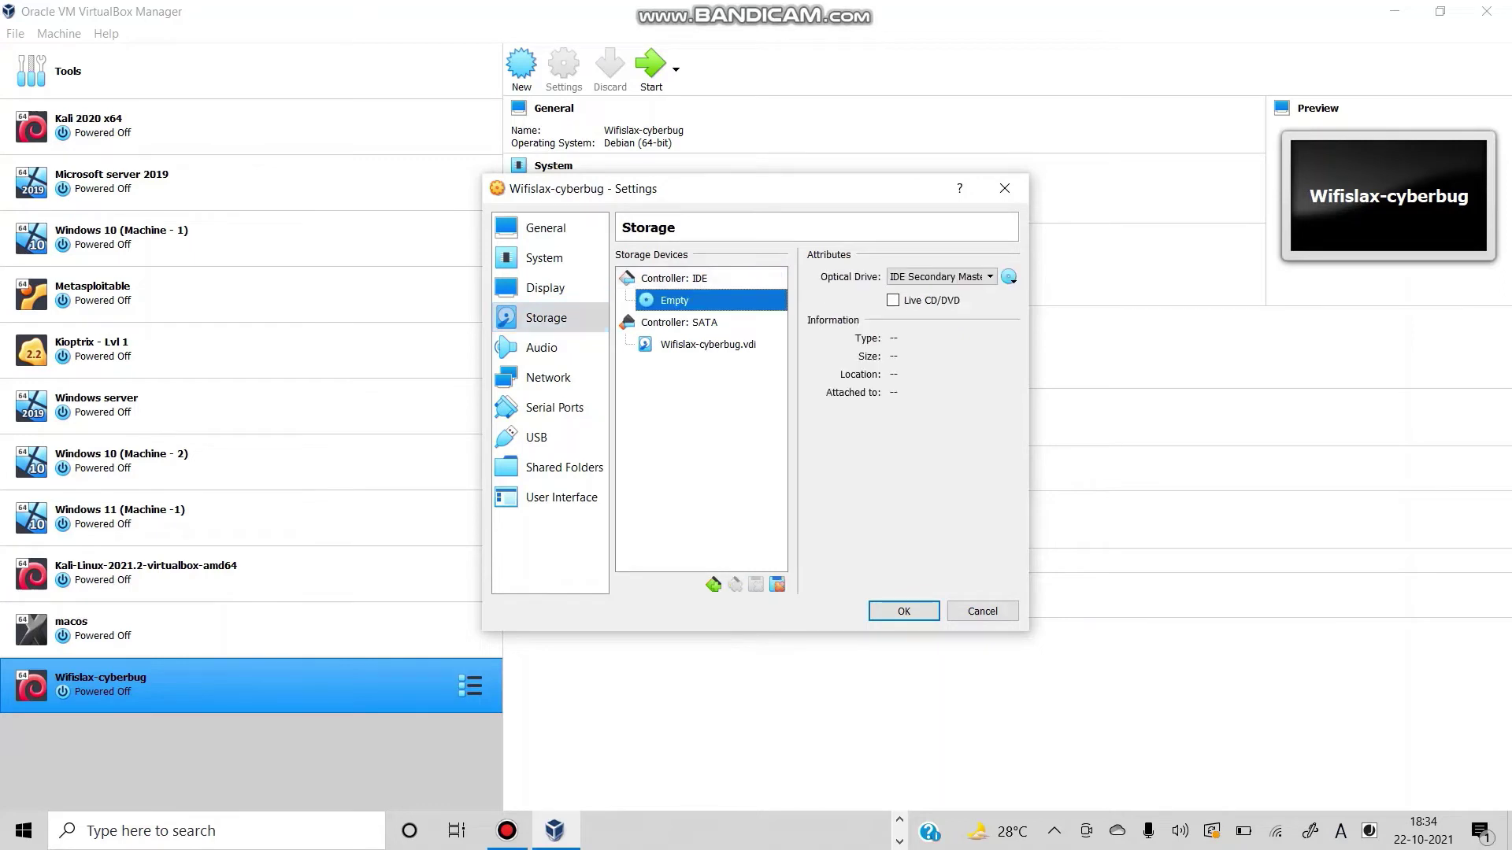
click(675, 278)
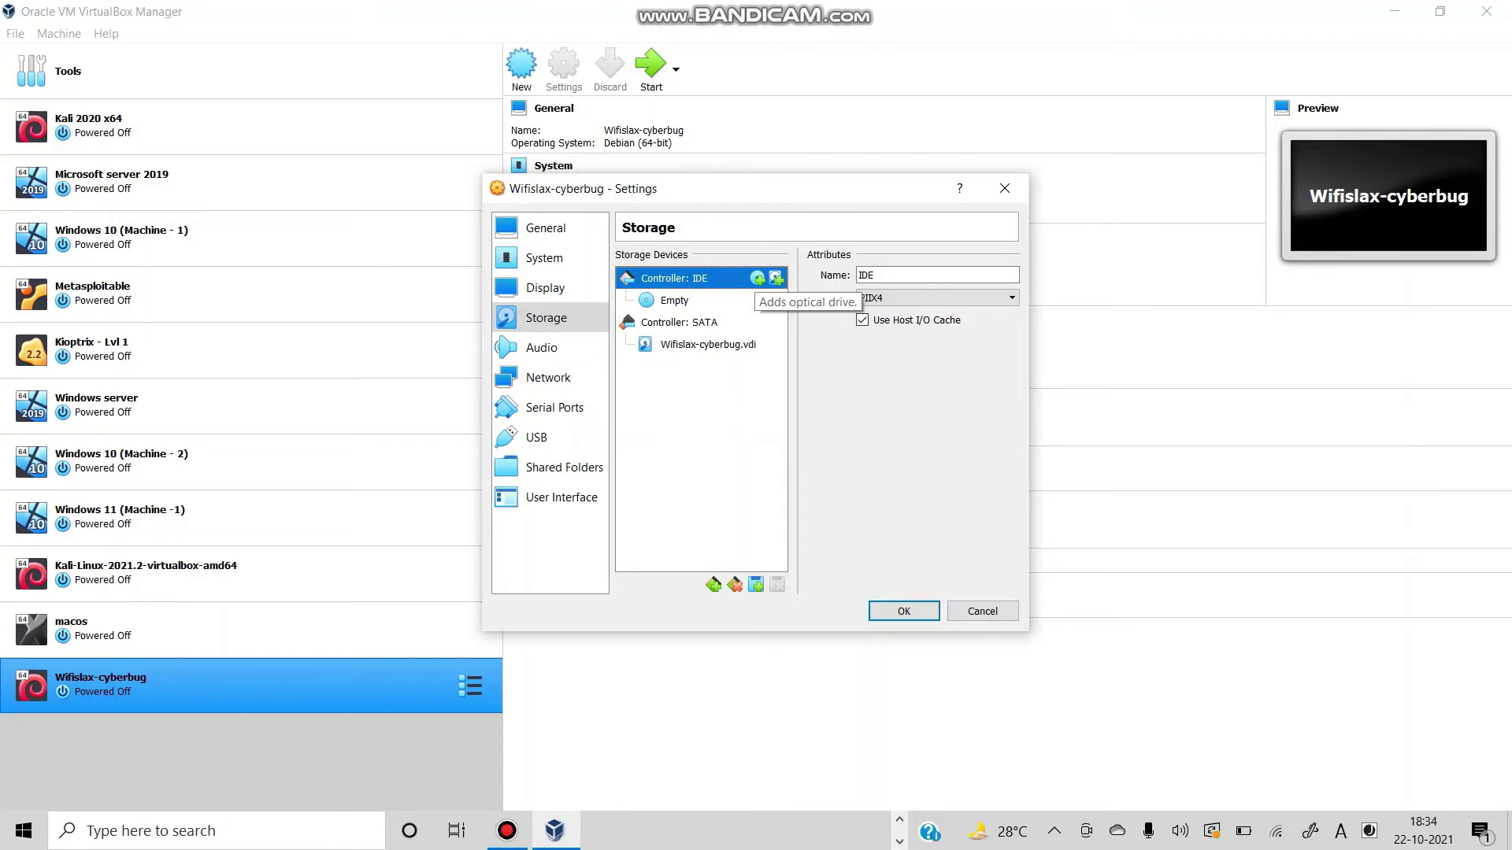
click(758, 279)
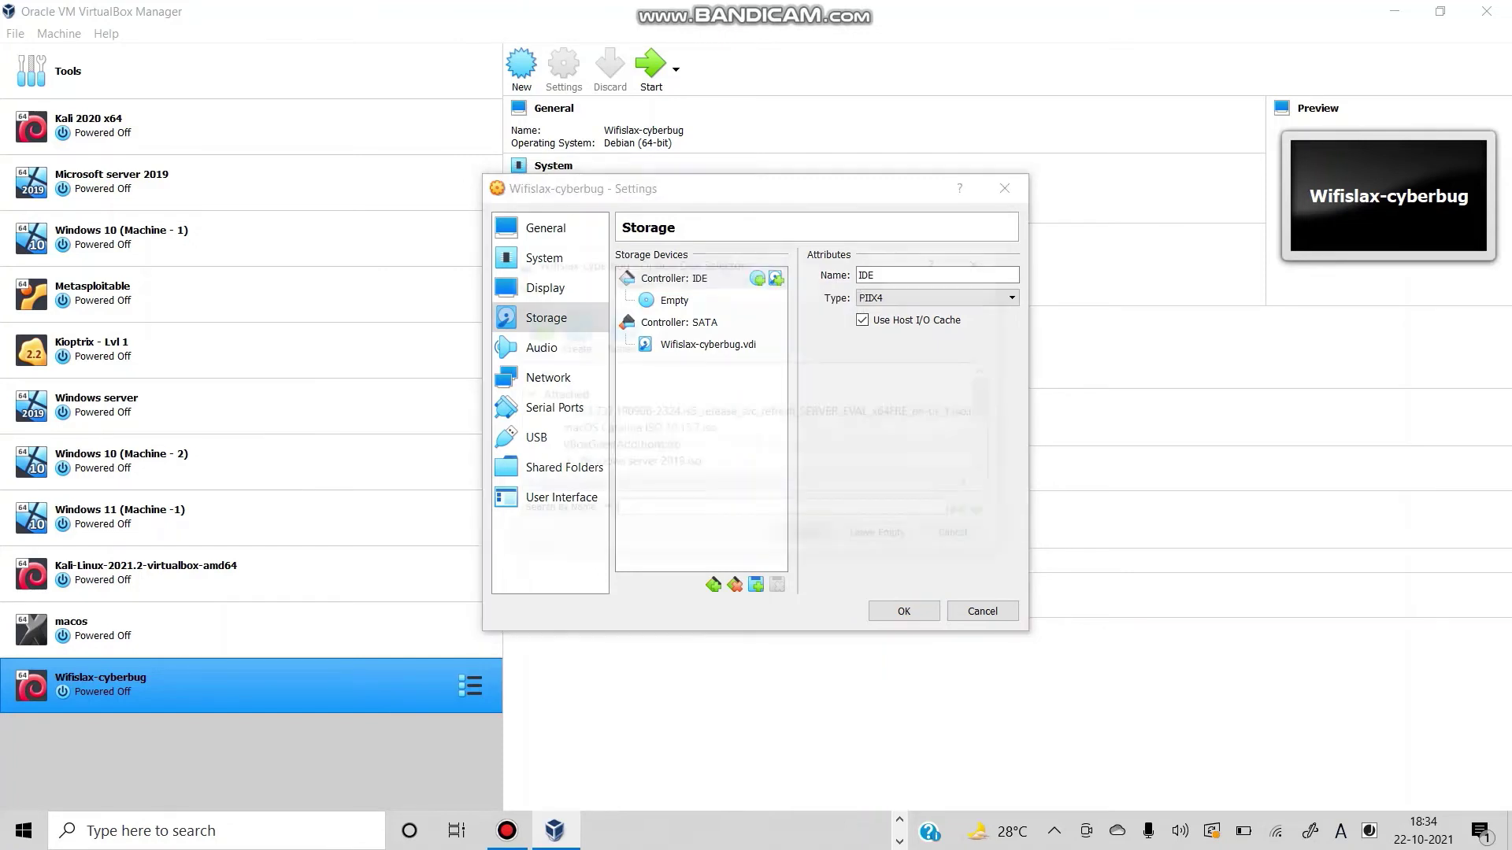
click(531, 327)
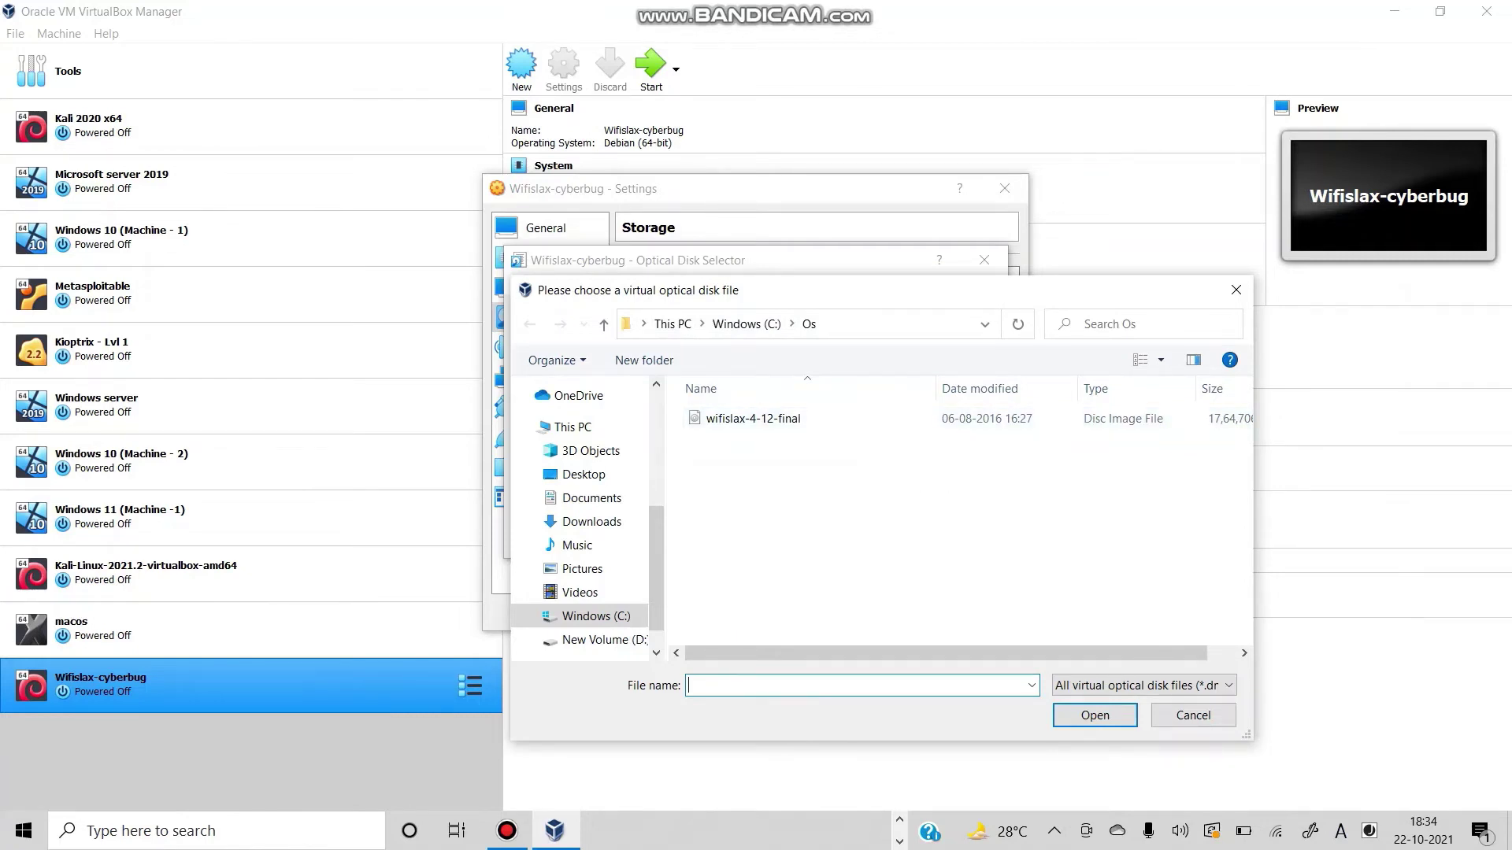
double_click(753, 418)
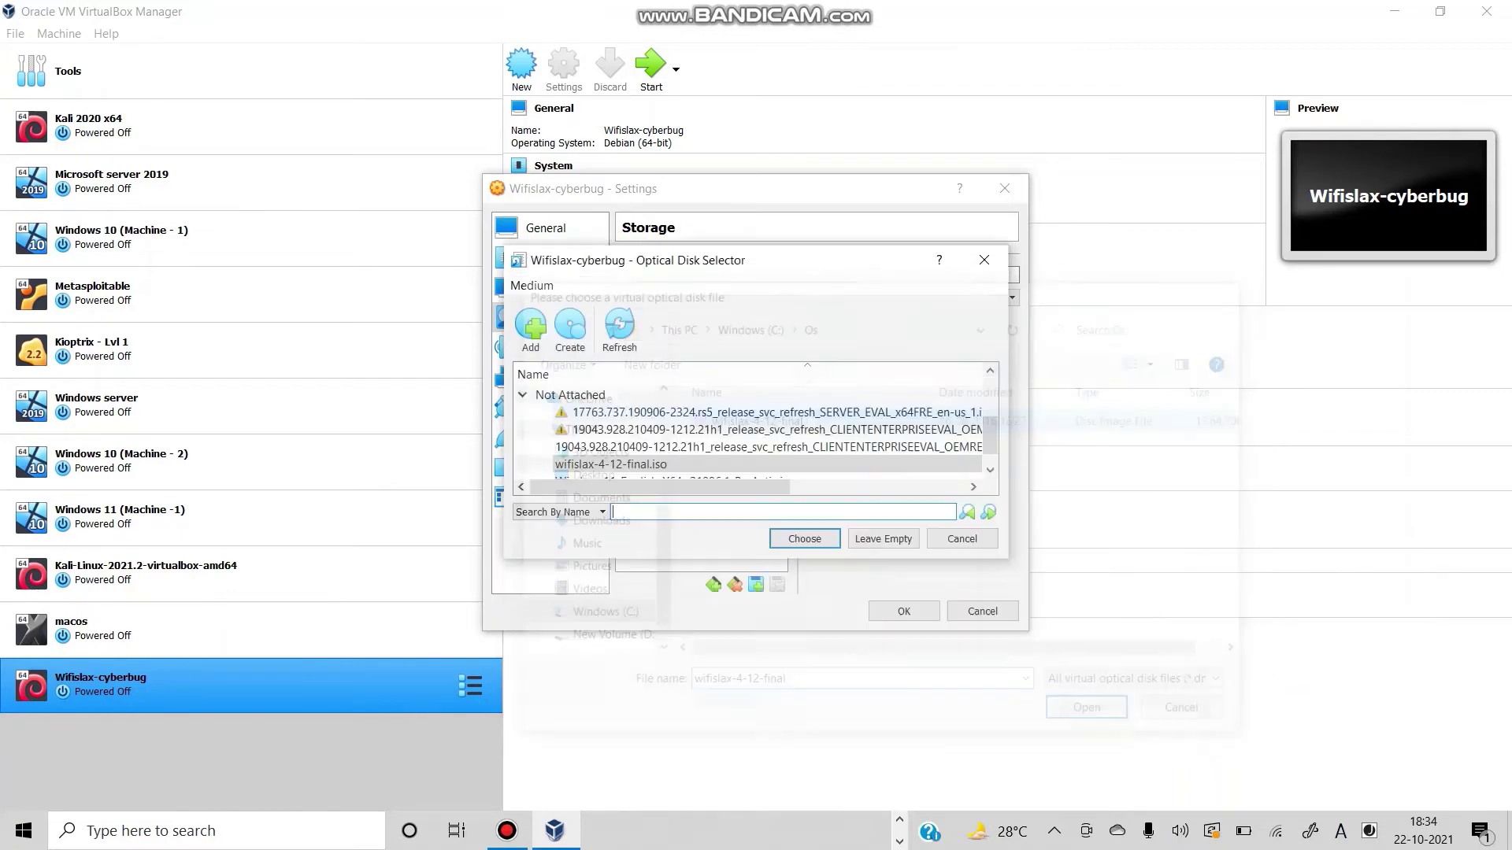
key(Return)
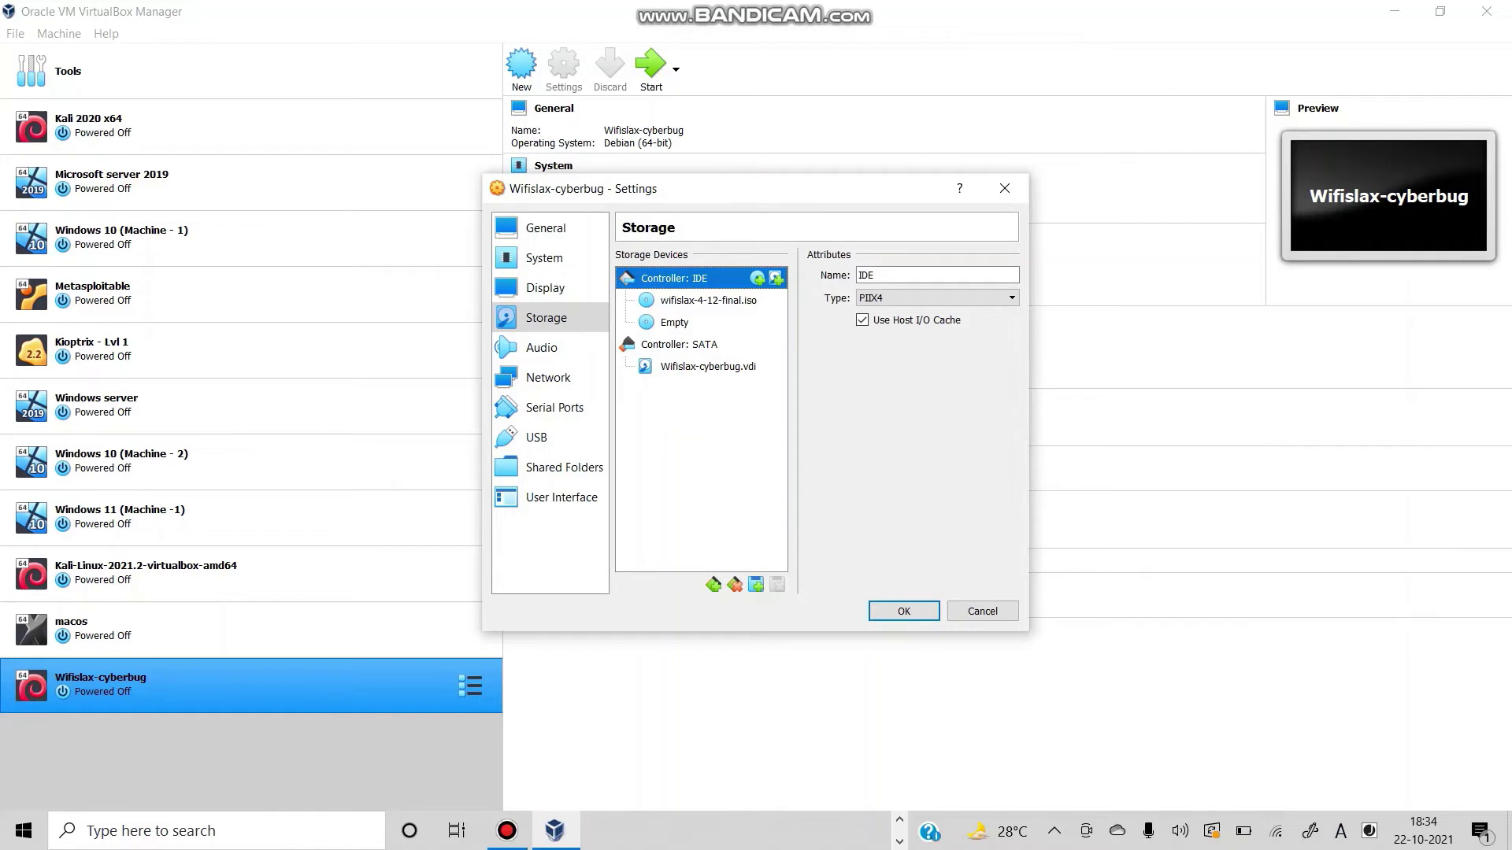
Add an optical drive with wifislax-4-12-final.iso to the SATA storage controller and save the machine's settings.
click(679, 345)
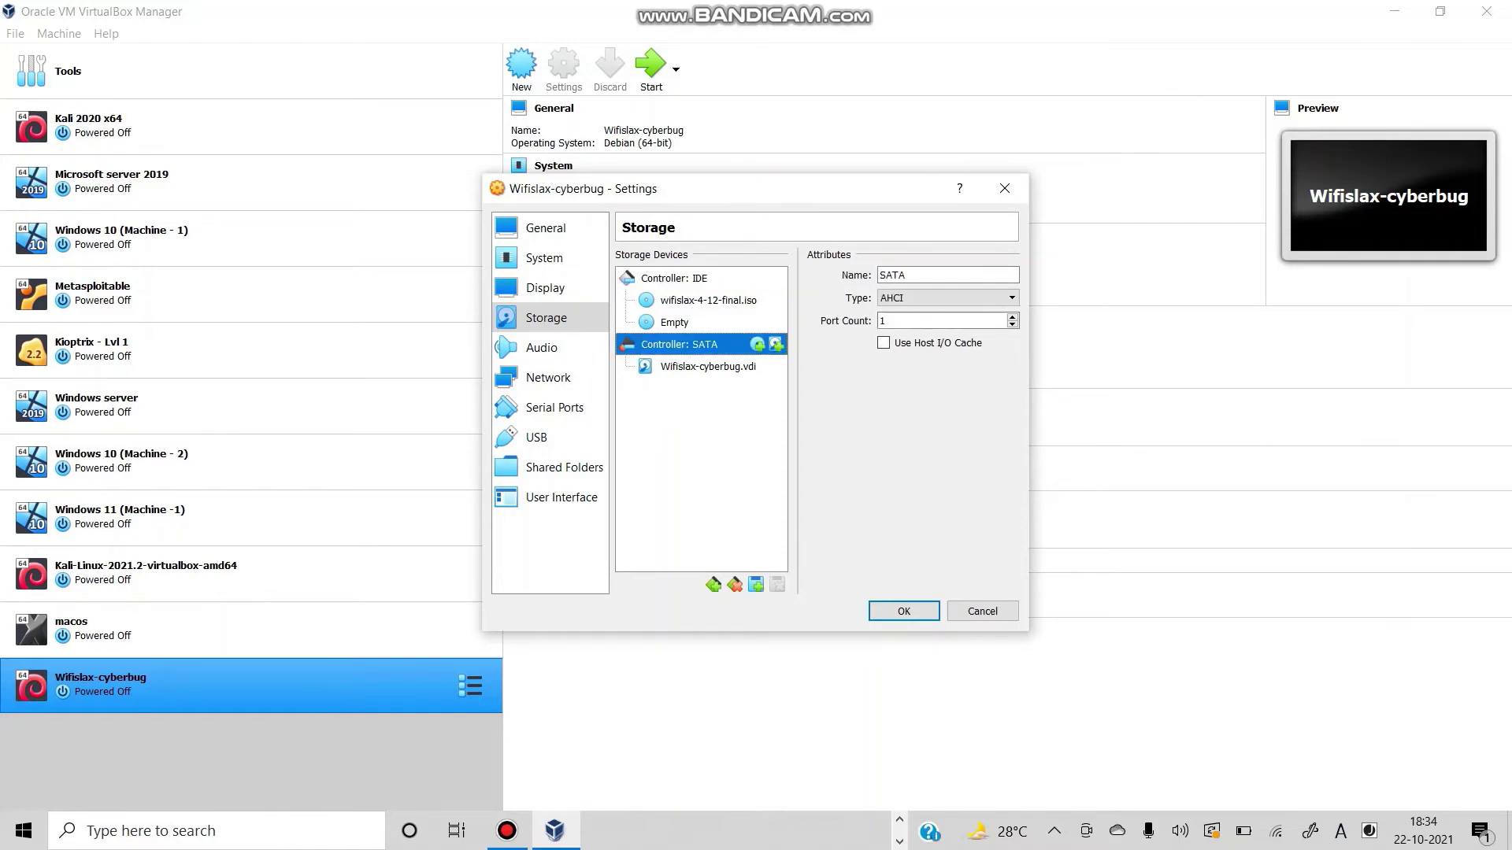
click(757, 344)
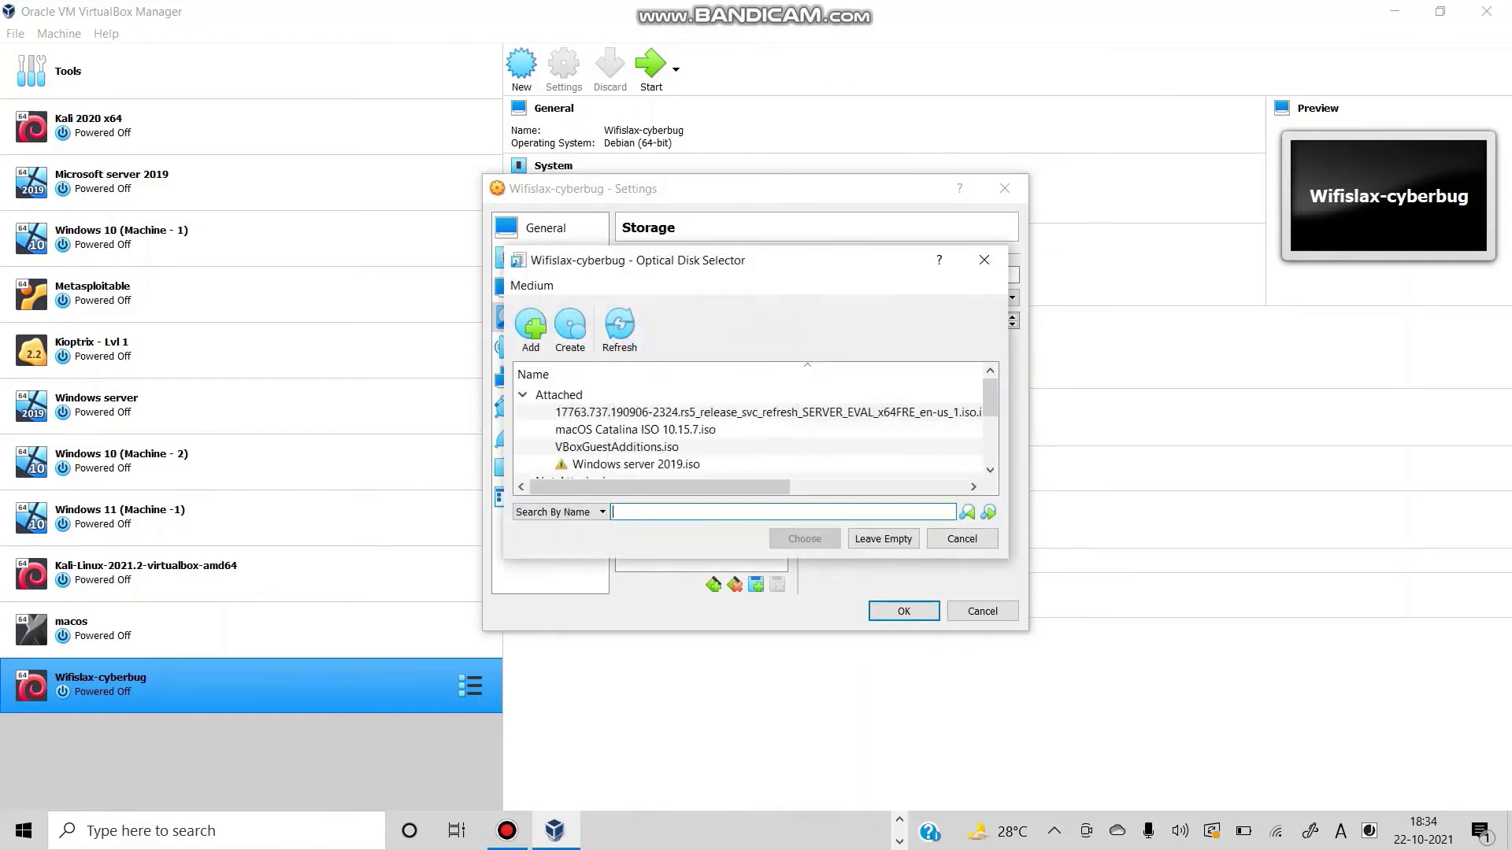
click(530, 325)
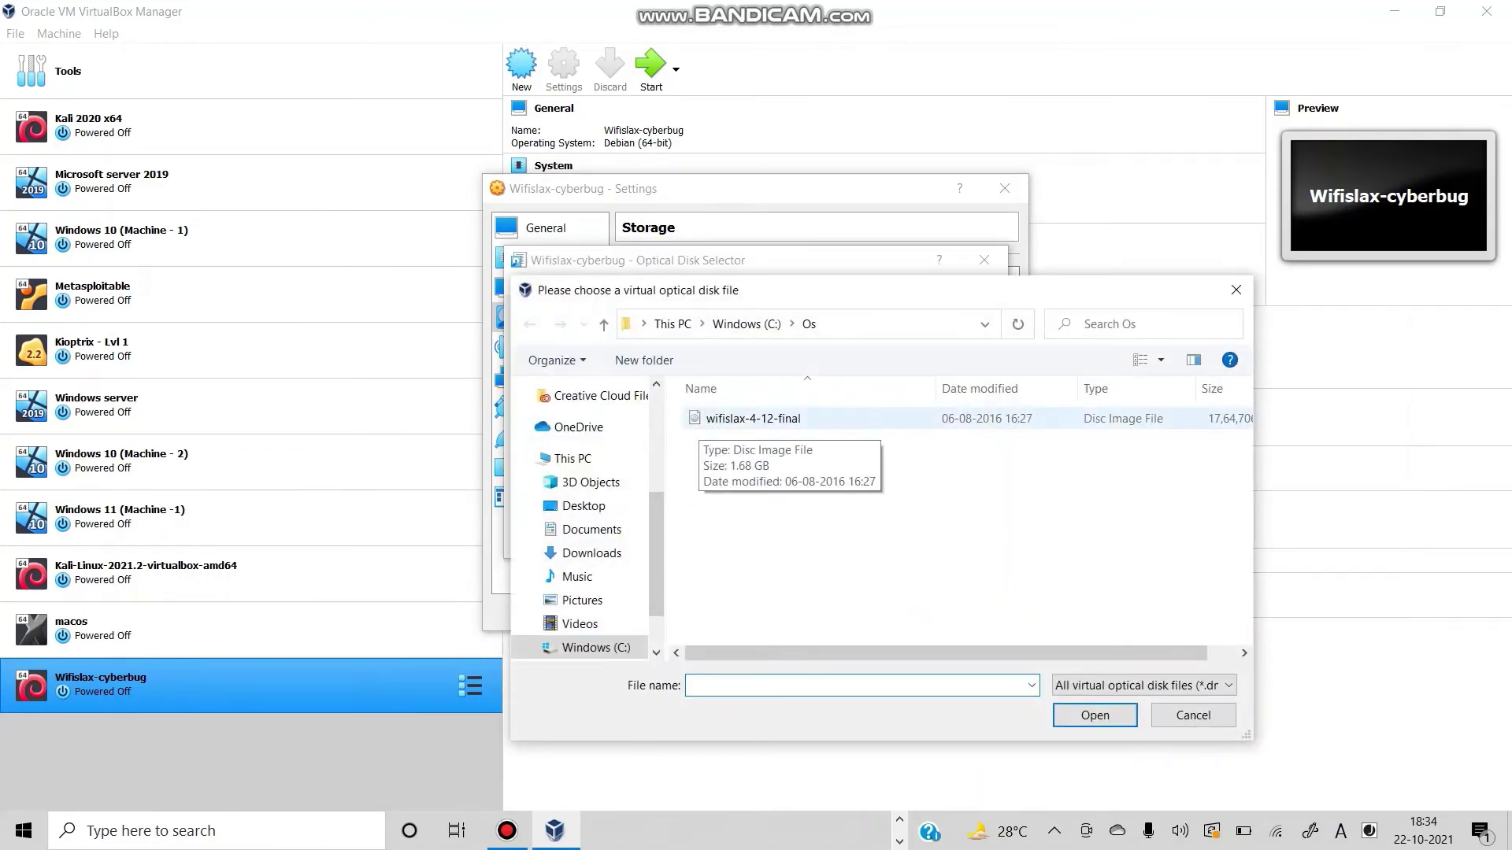
double_click(753, 418)
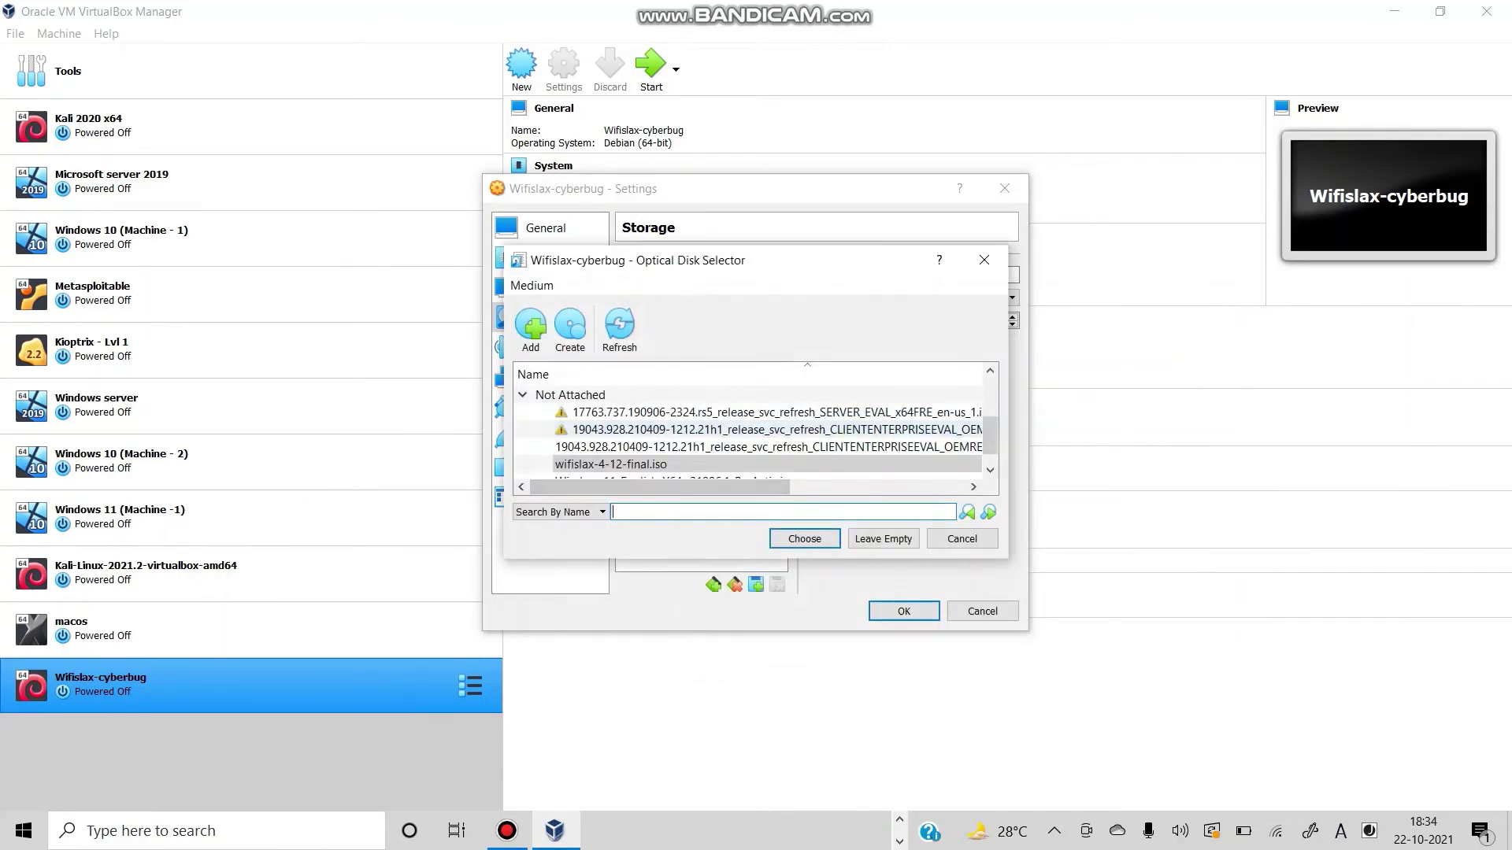
key(Return)
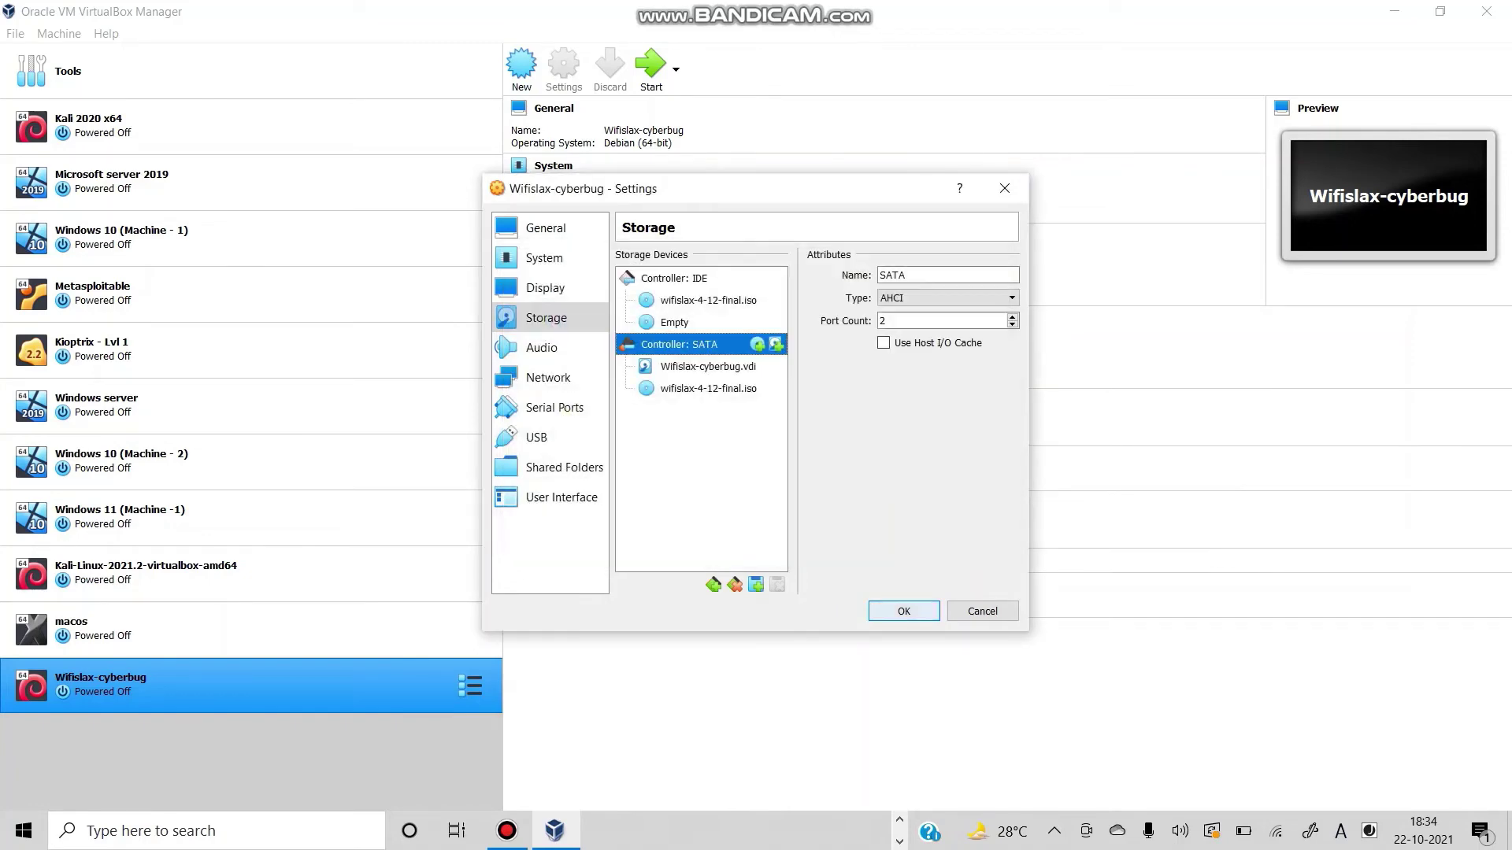
click(904, 611)
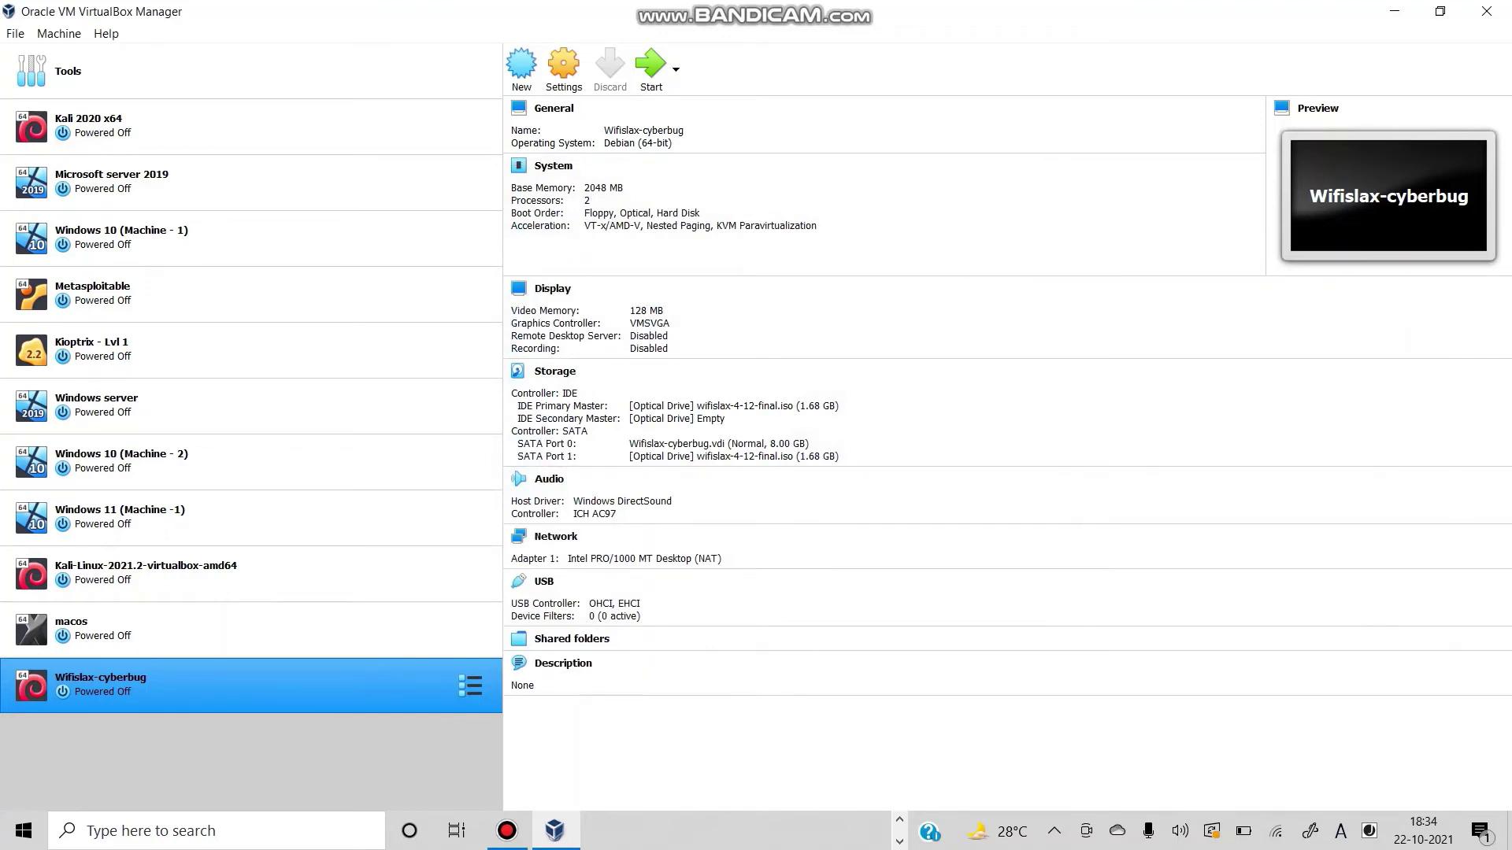
Start the Wifislax-cyberbug machine and boot it with the SMP kernel using the Wifislax Con KDE + Persistent option.
click(651, 70)
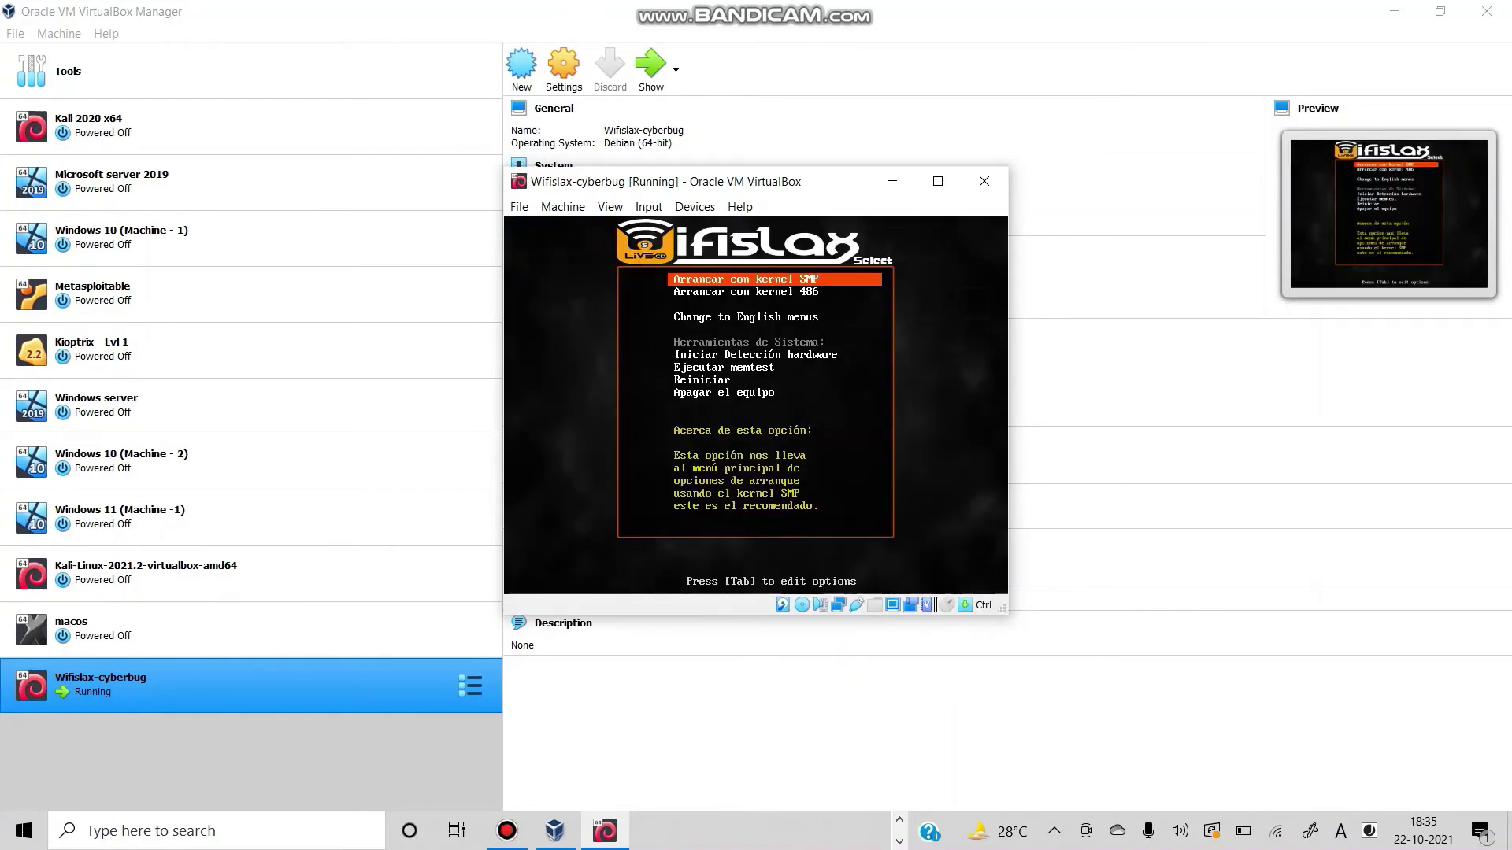
drag(834, 182, 836, 156)
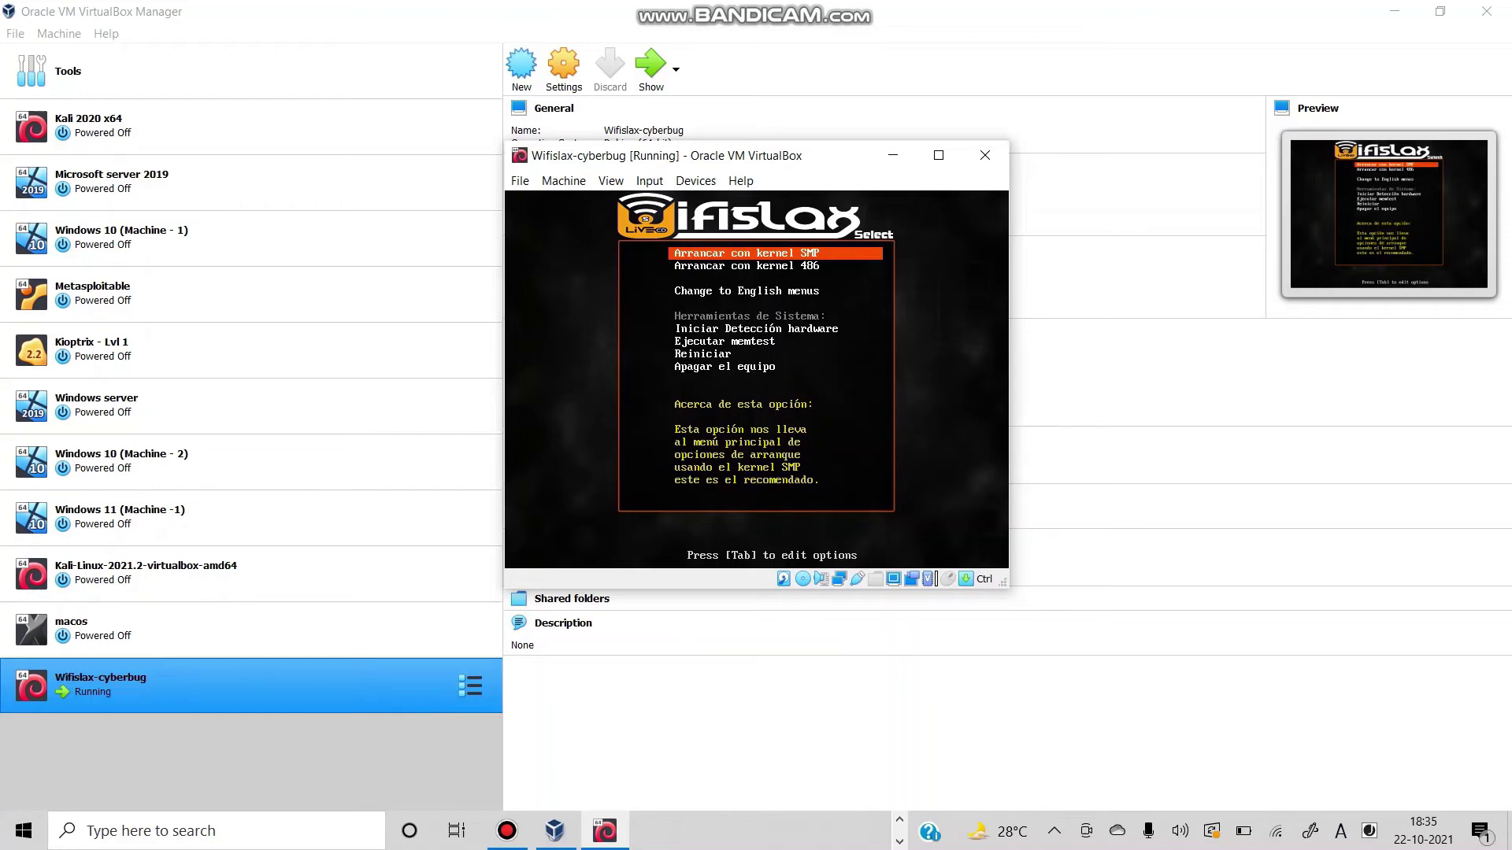
key(Return)
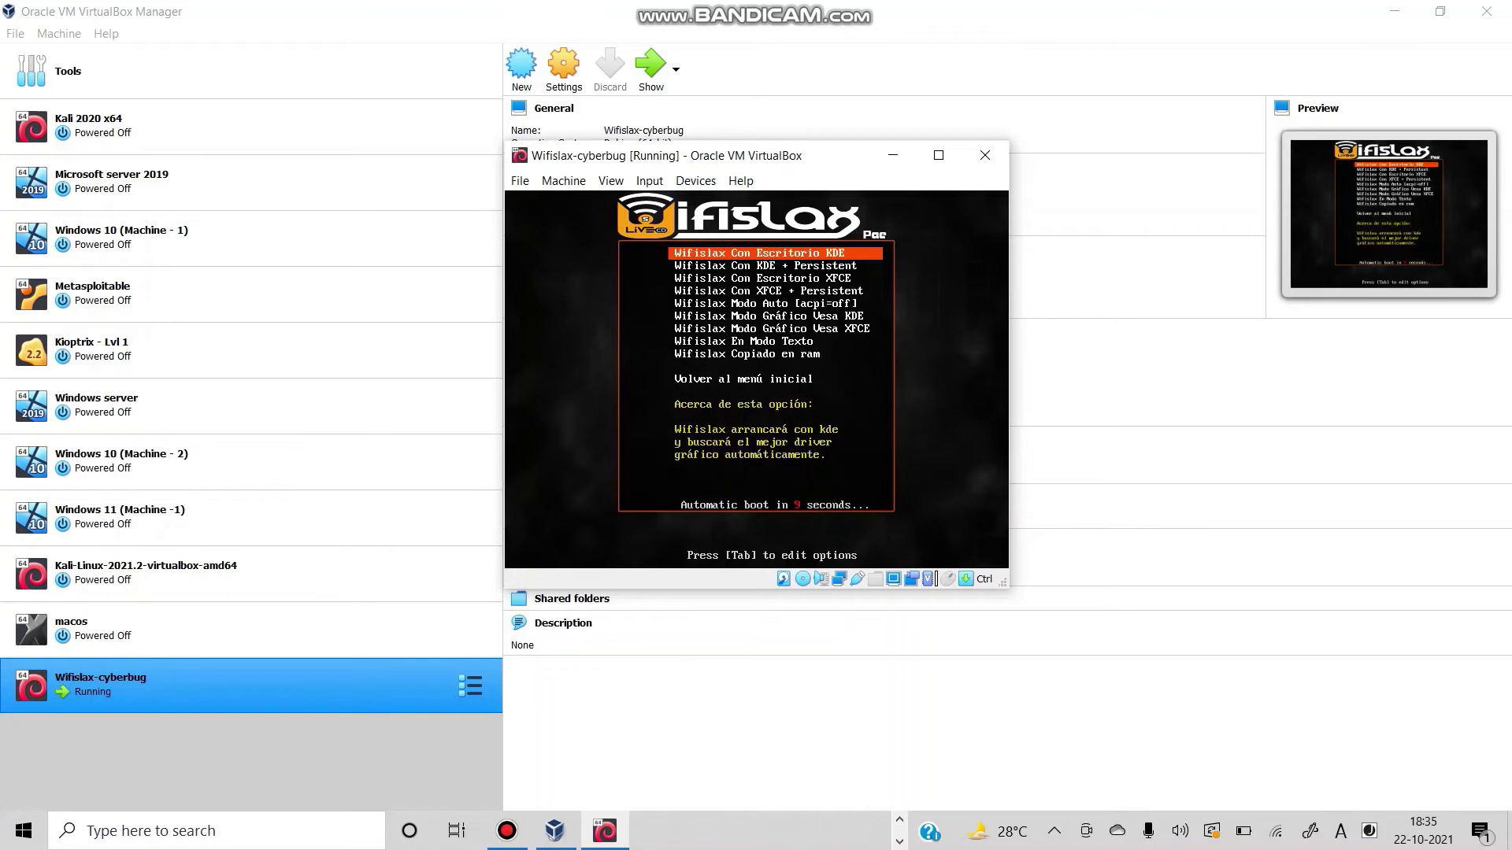
key(Down)
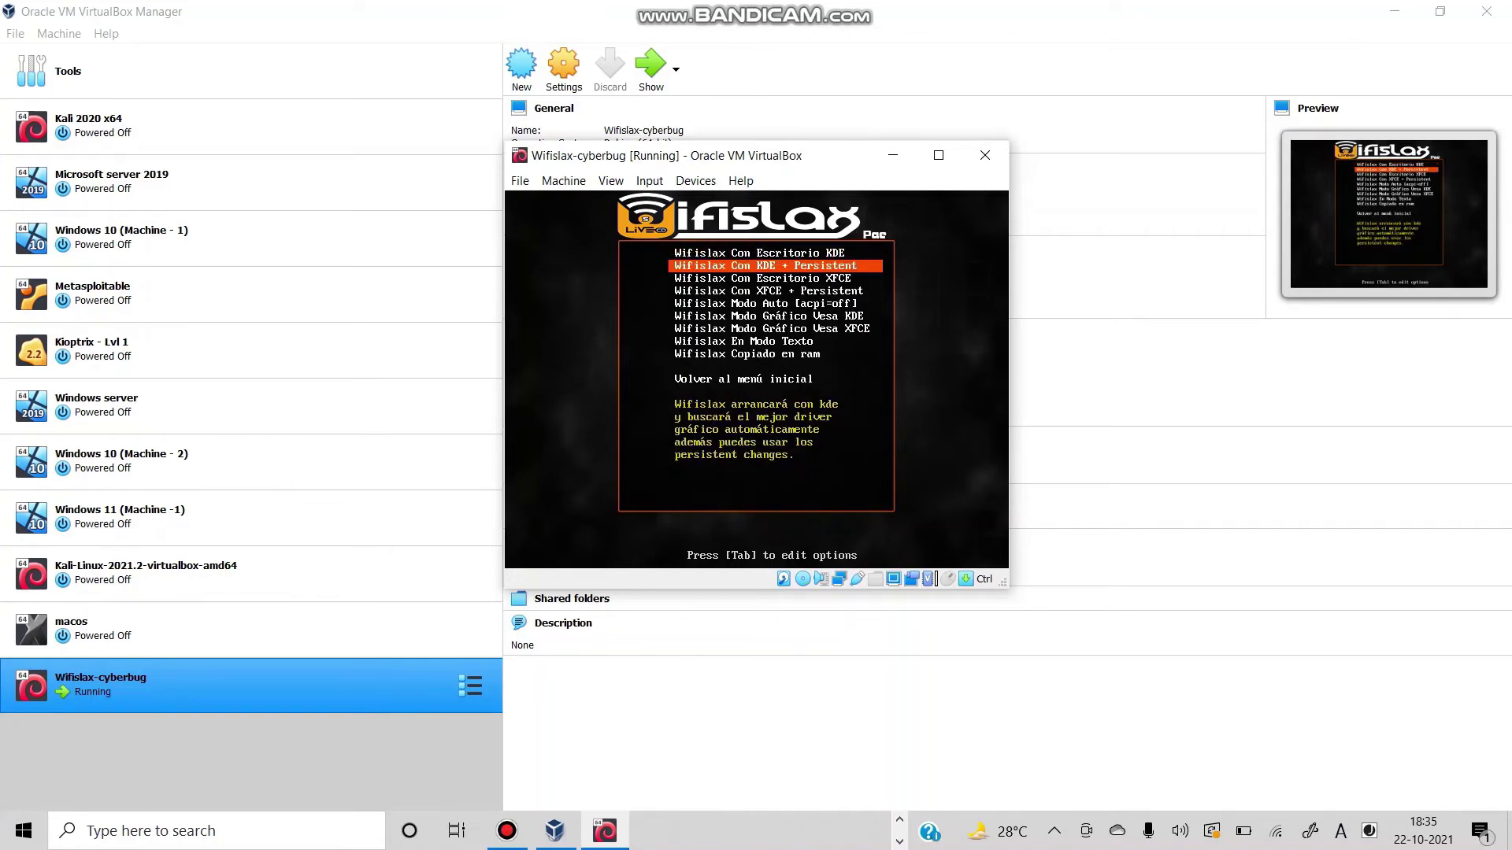
key(Return)
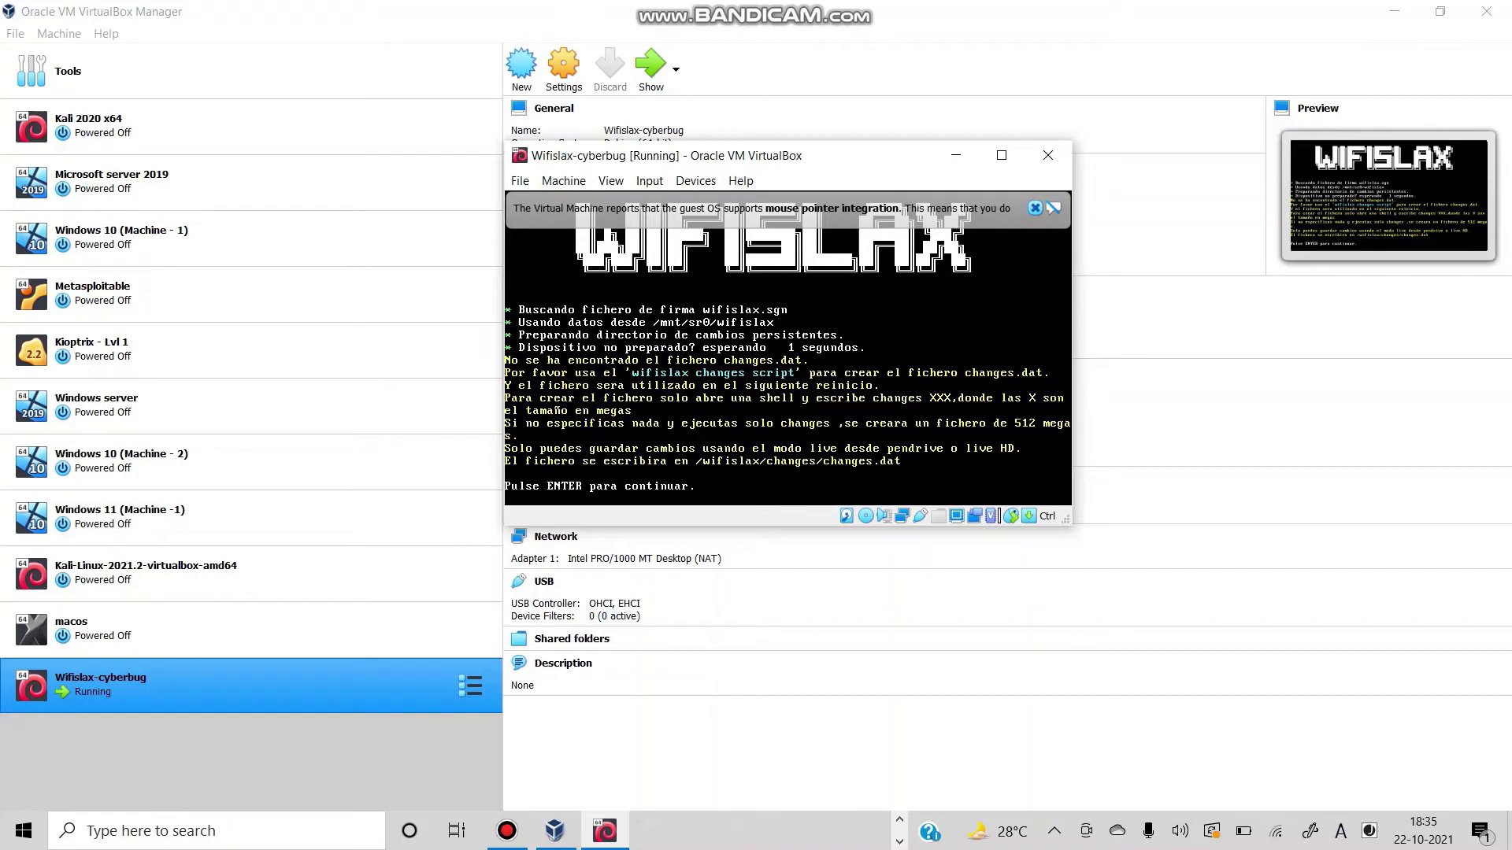
key(Return)
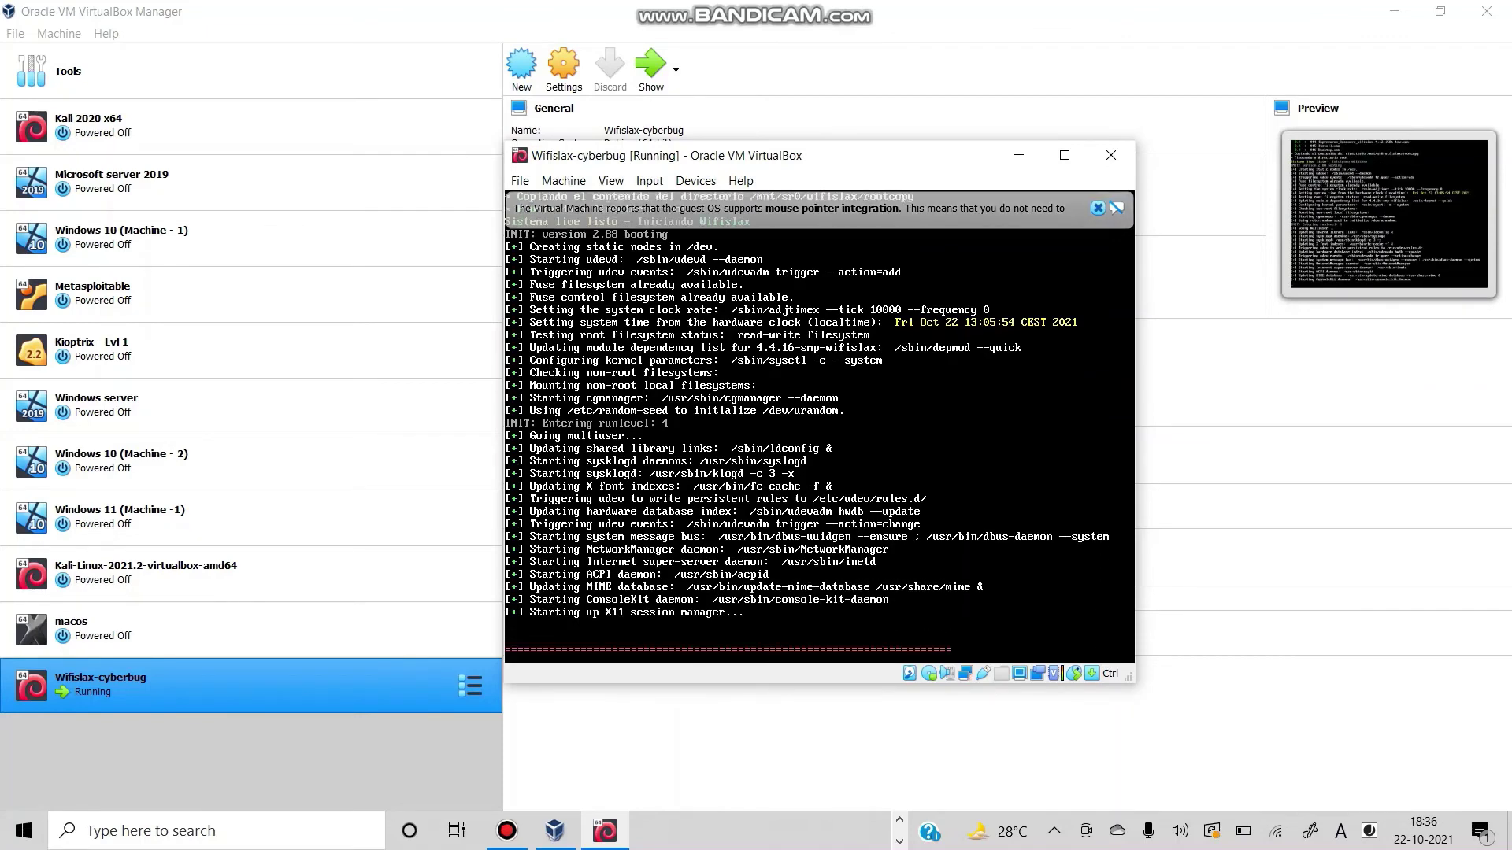
click(506, 831)
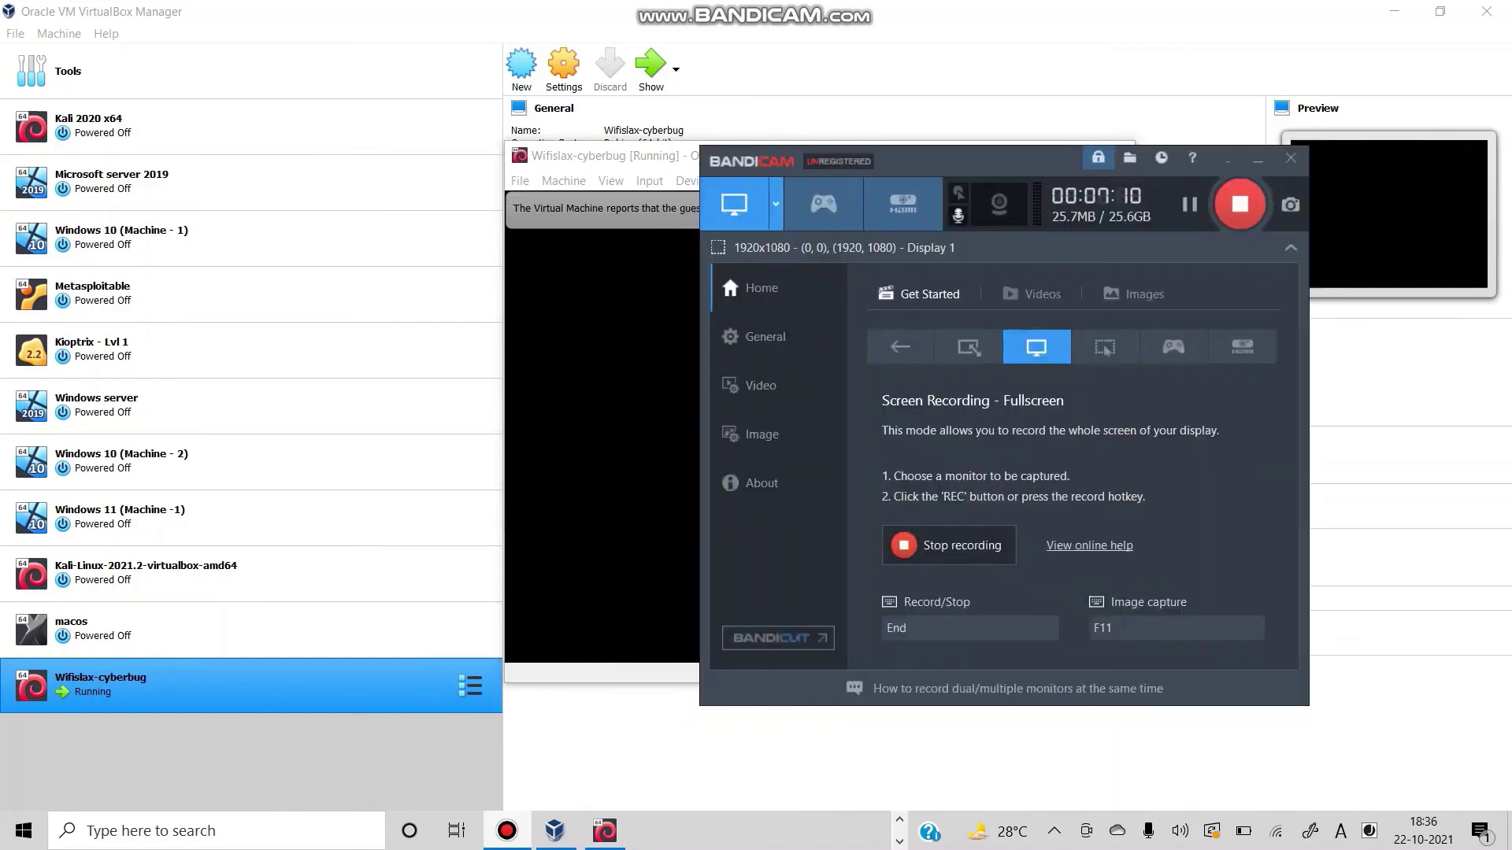
click(506, 830)
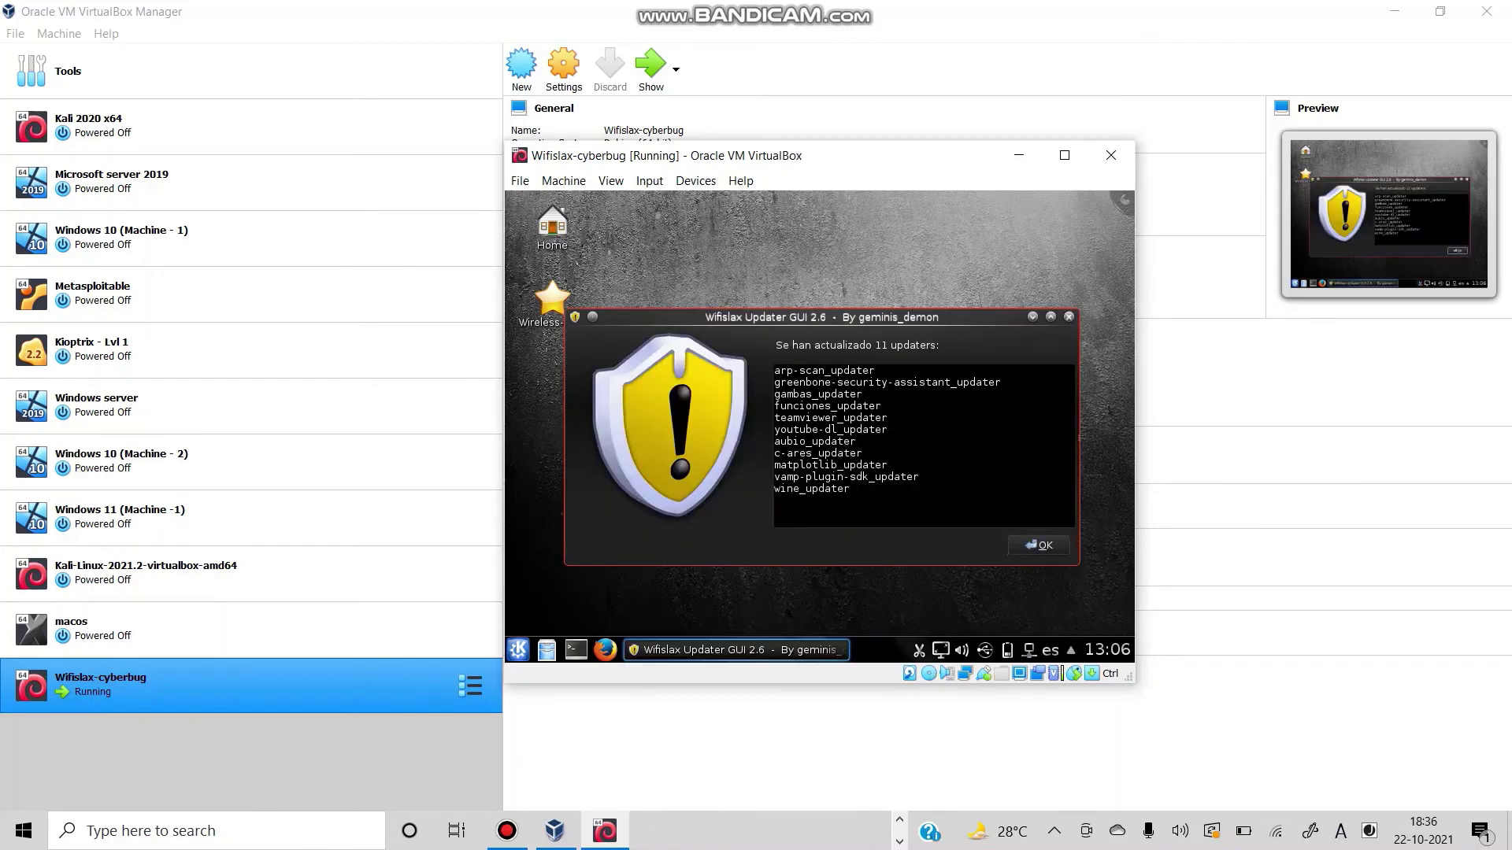
Close the Wifislax Updater message, open a terminal on the guest desktop and list the home directory with ls.
click(1068, 317)
click(576, 650)
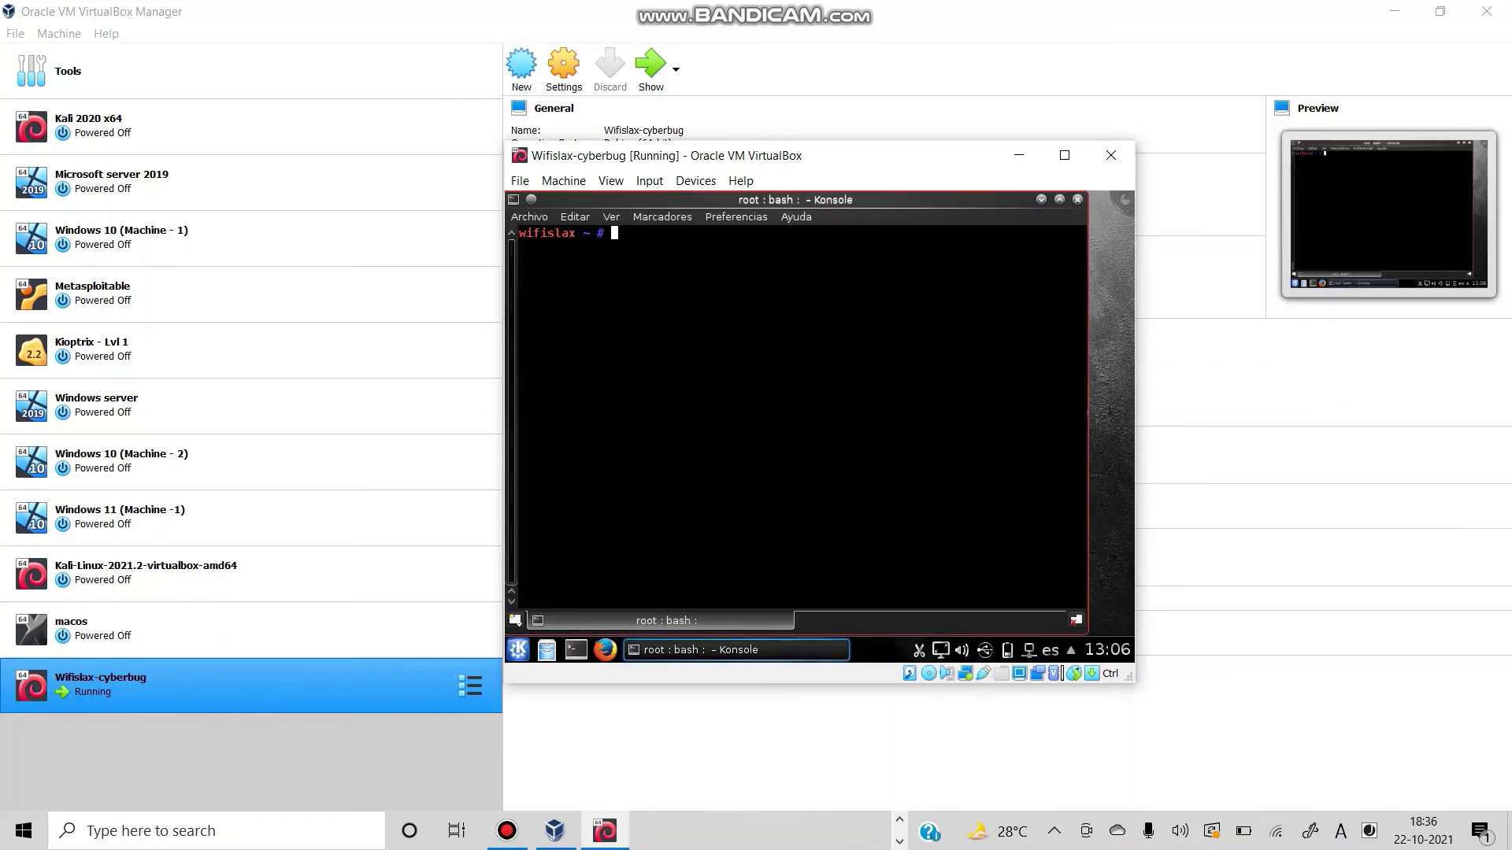
text(ls)
key(Return)
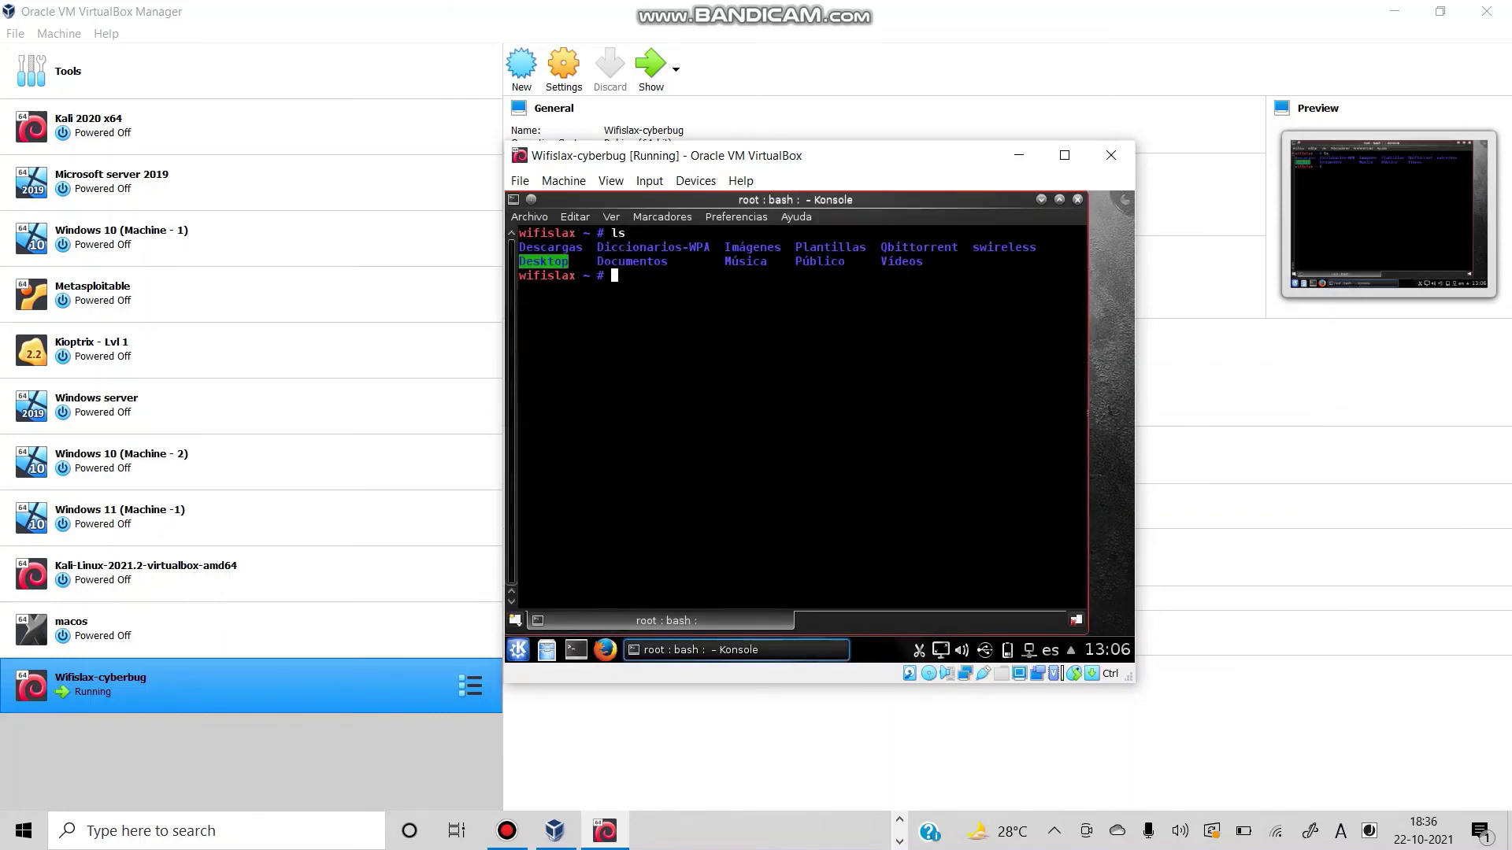
Change to the Desktop directory in the terminal and list its contents with ls.
text(cd Desktop)
key(Return)
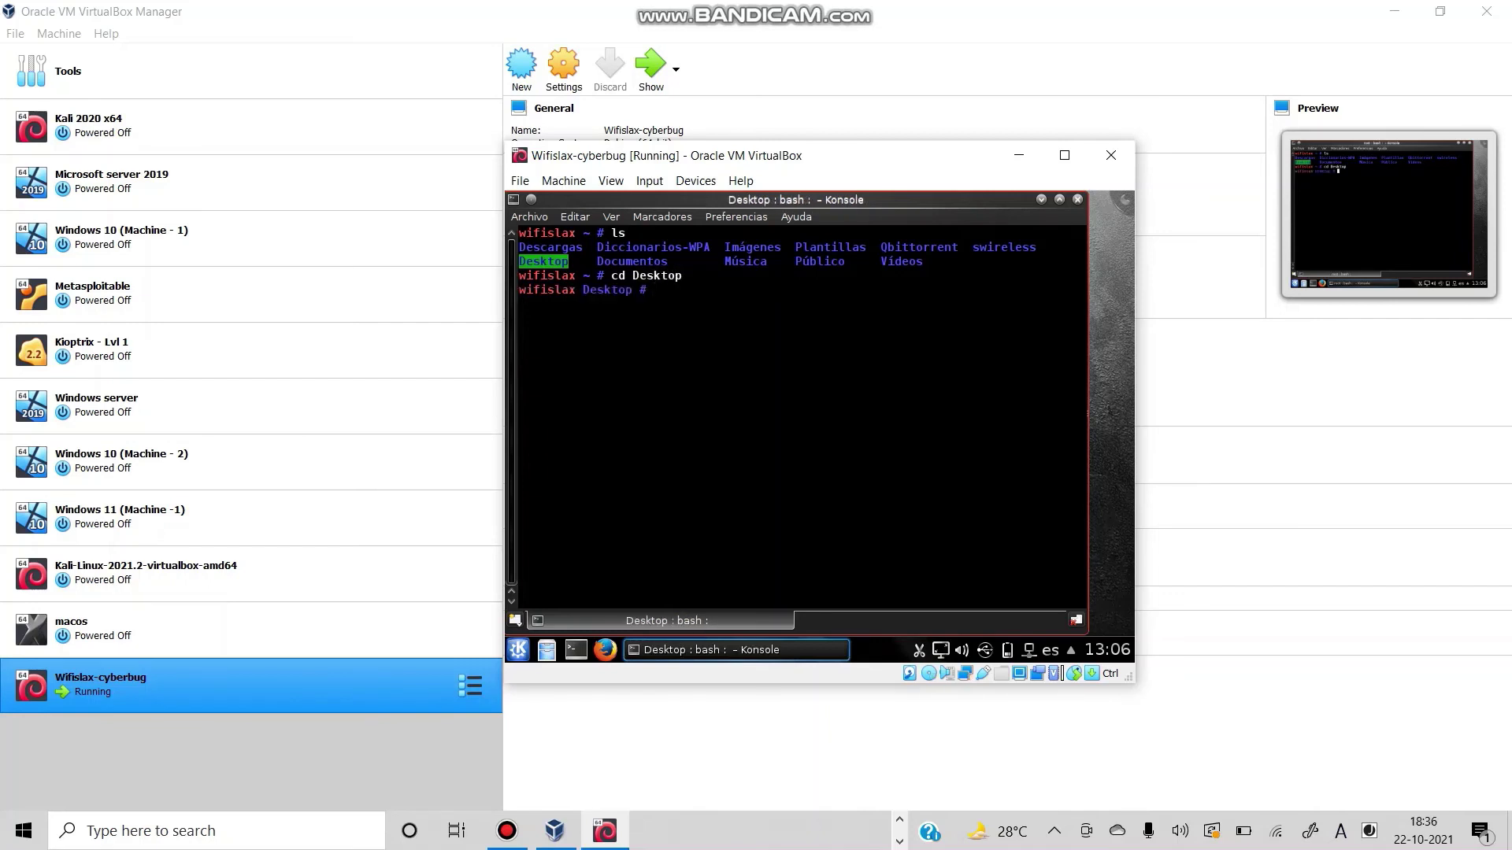
text(ls)
key(Return)
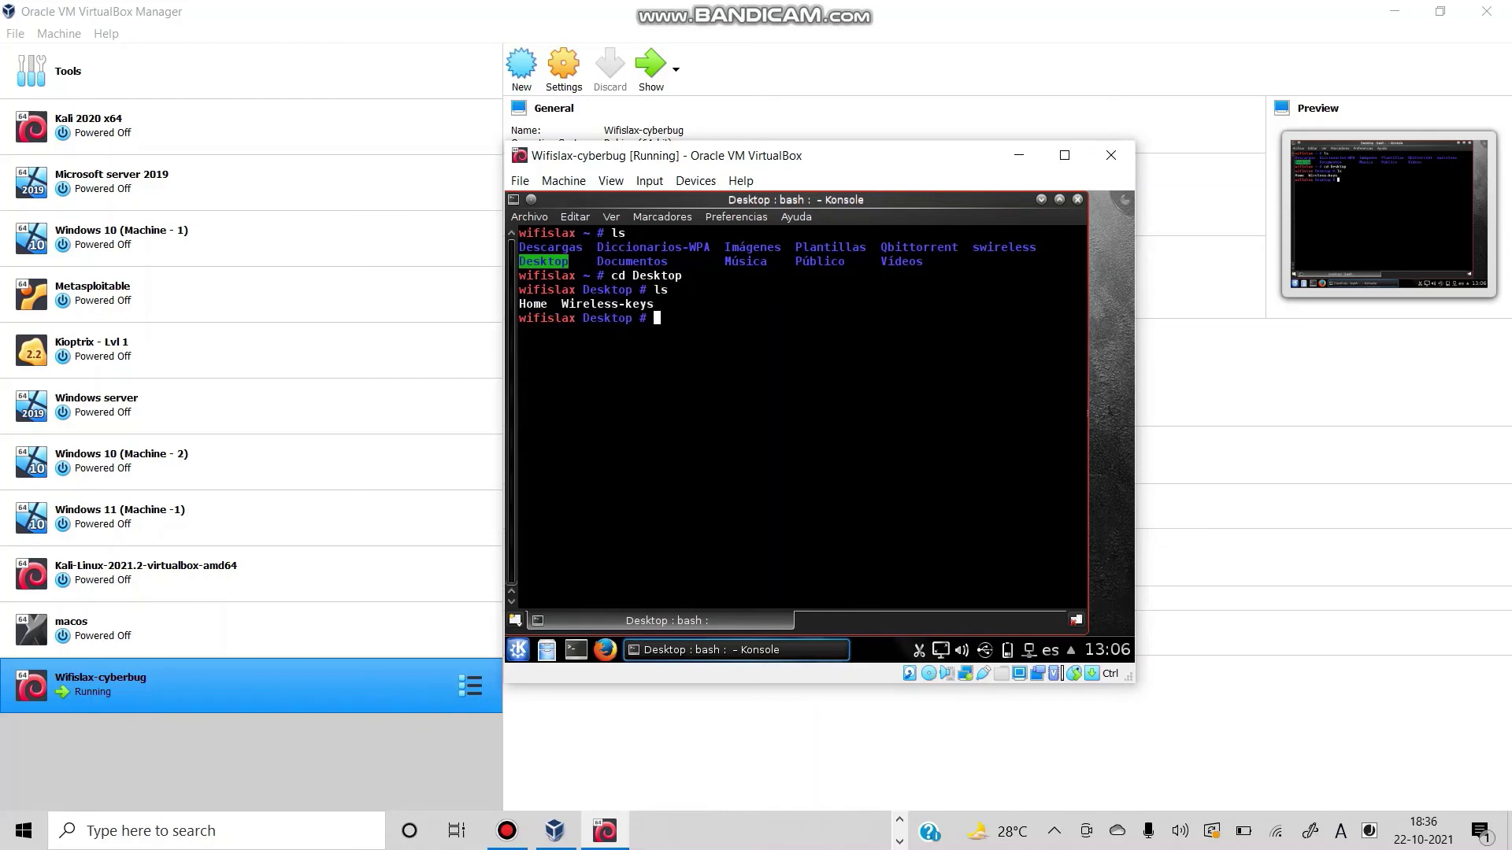
Create an empty file named cyberbug on the Desktop with the touch command and list the directory again.
text(touch cyberbug)
key(Return)
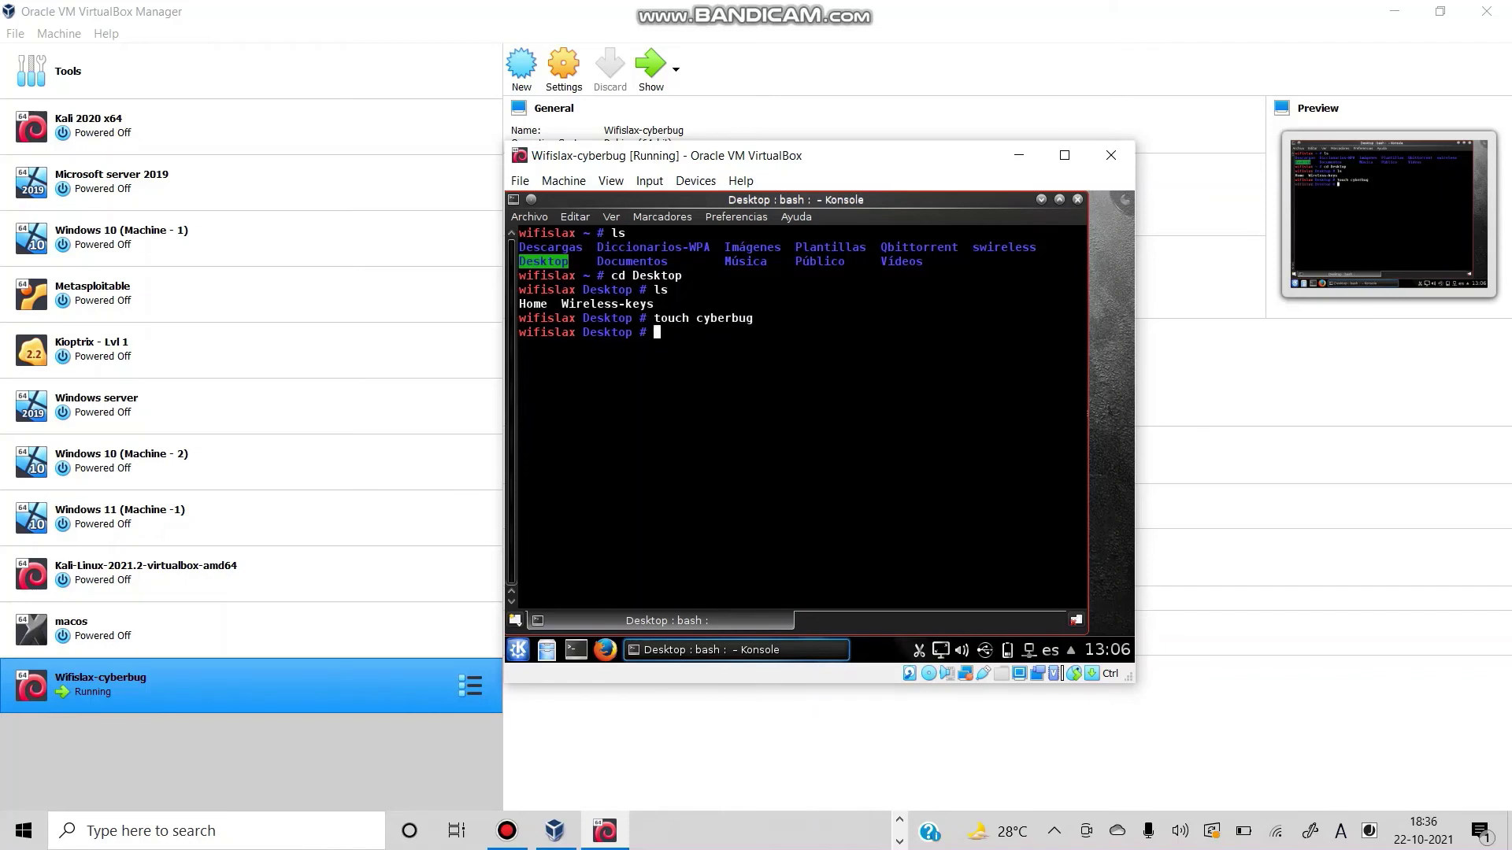
text(ls)
key(Return)
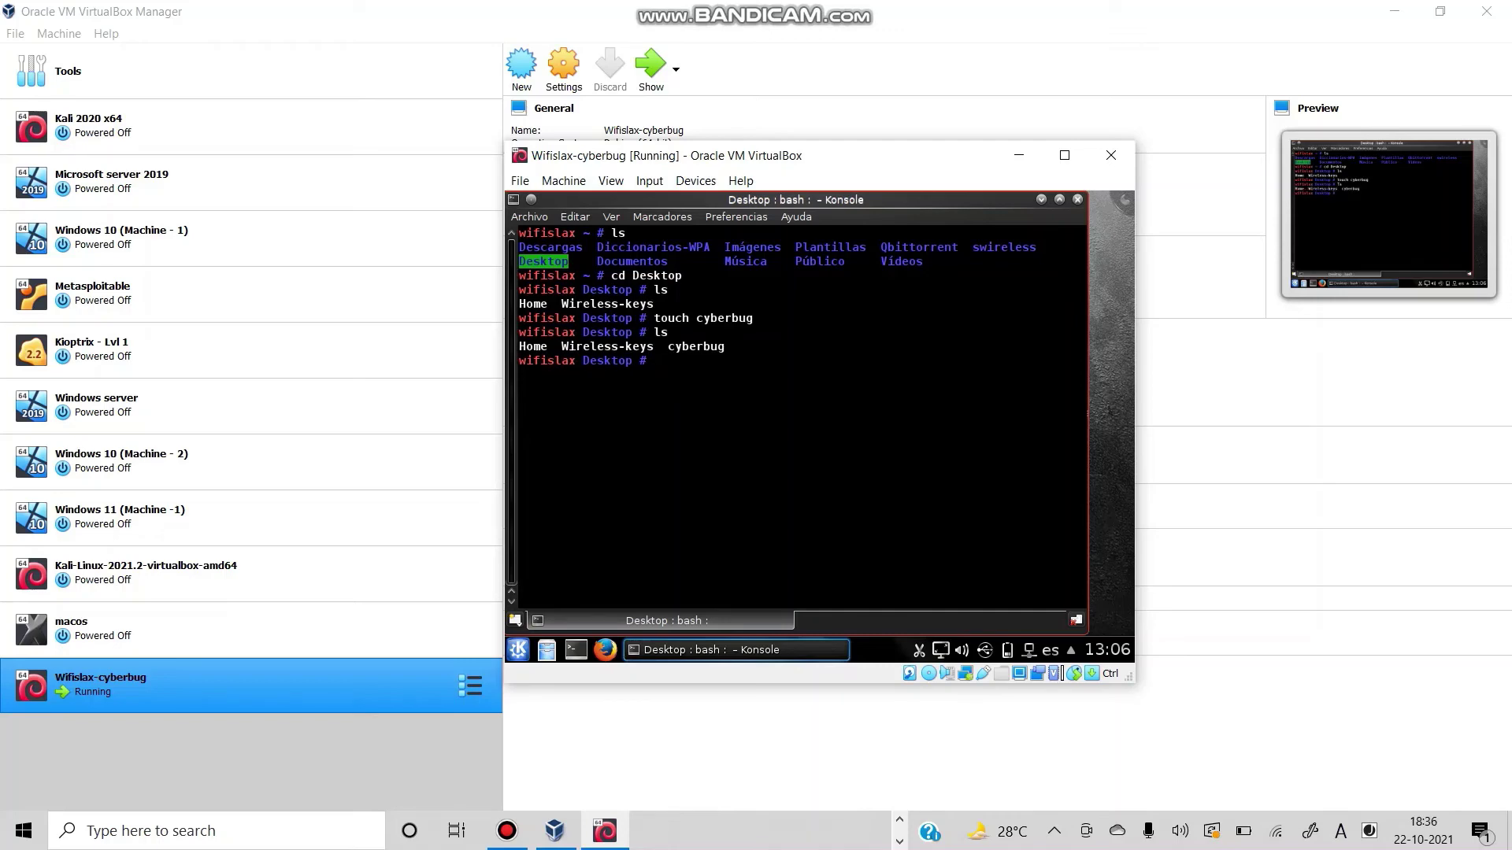
Close the terminal, and try opening the cyberbug file from the desktop, dismissing the application chooser.
click(1077, 199)
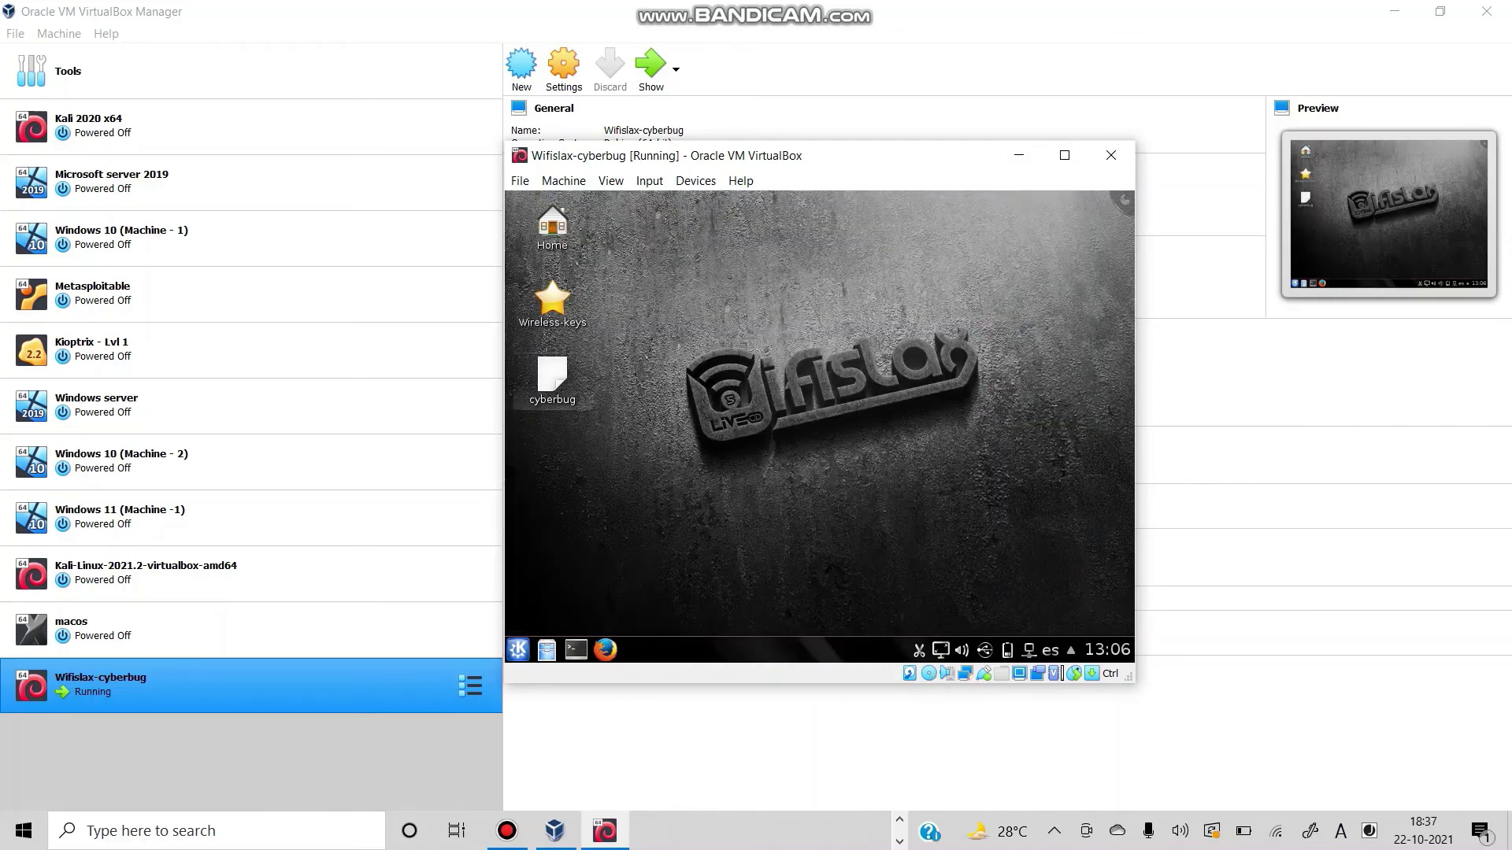
click(552, 376)
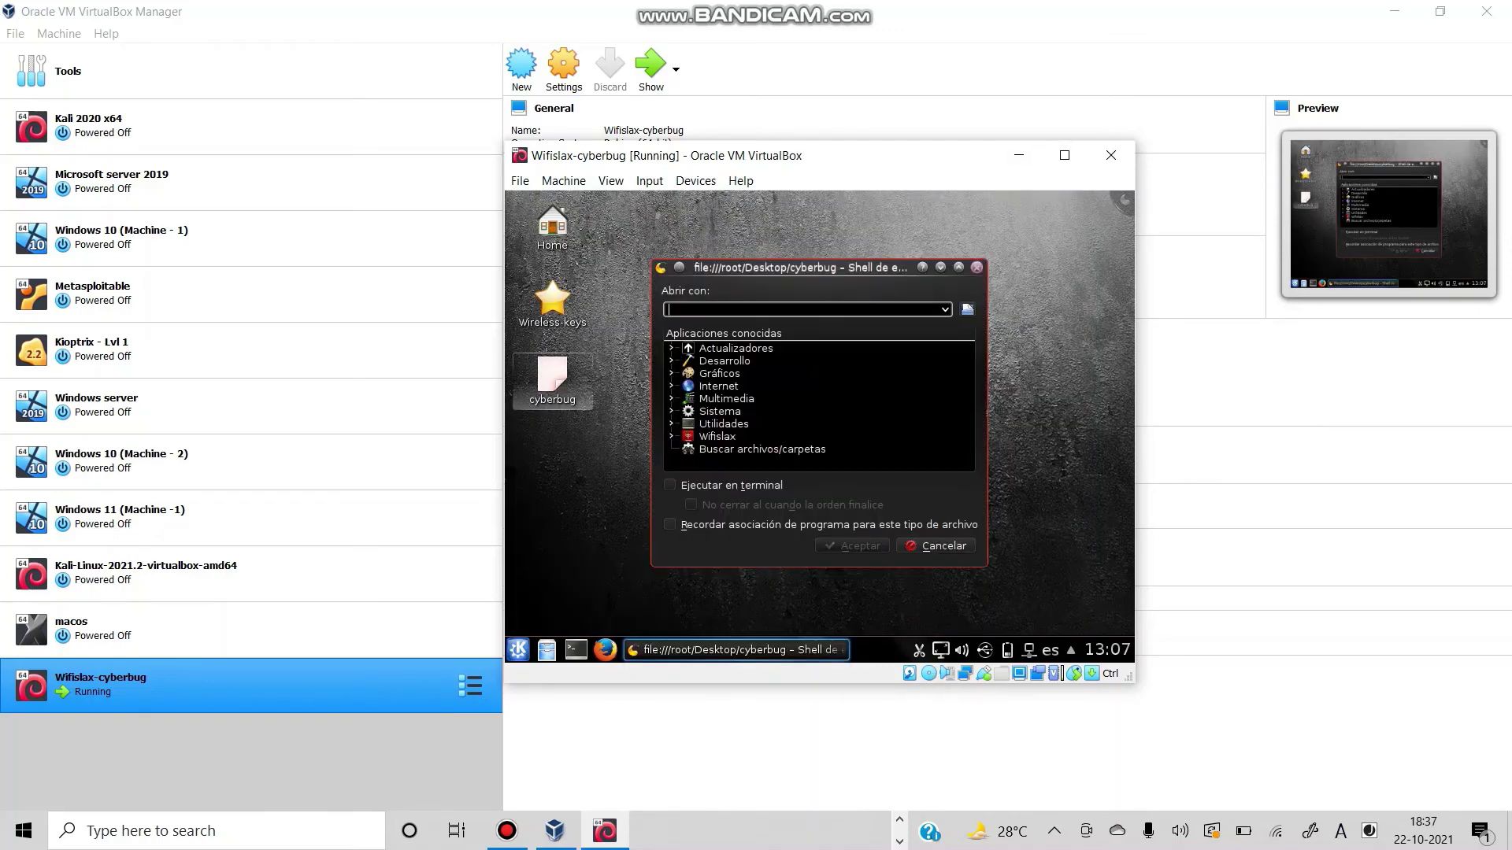
click(976, 267)
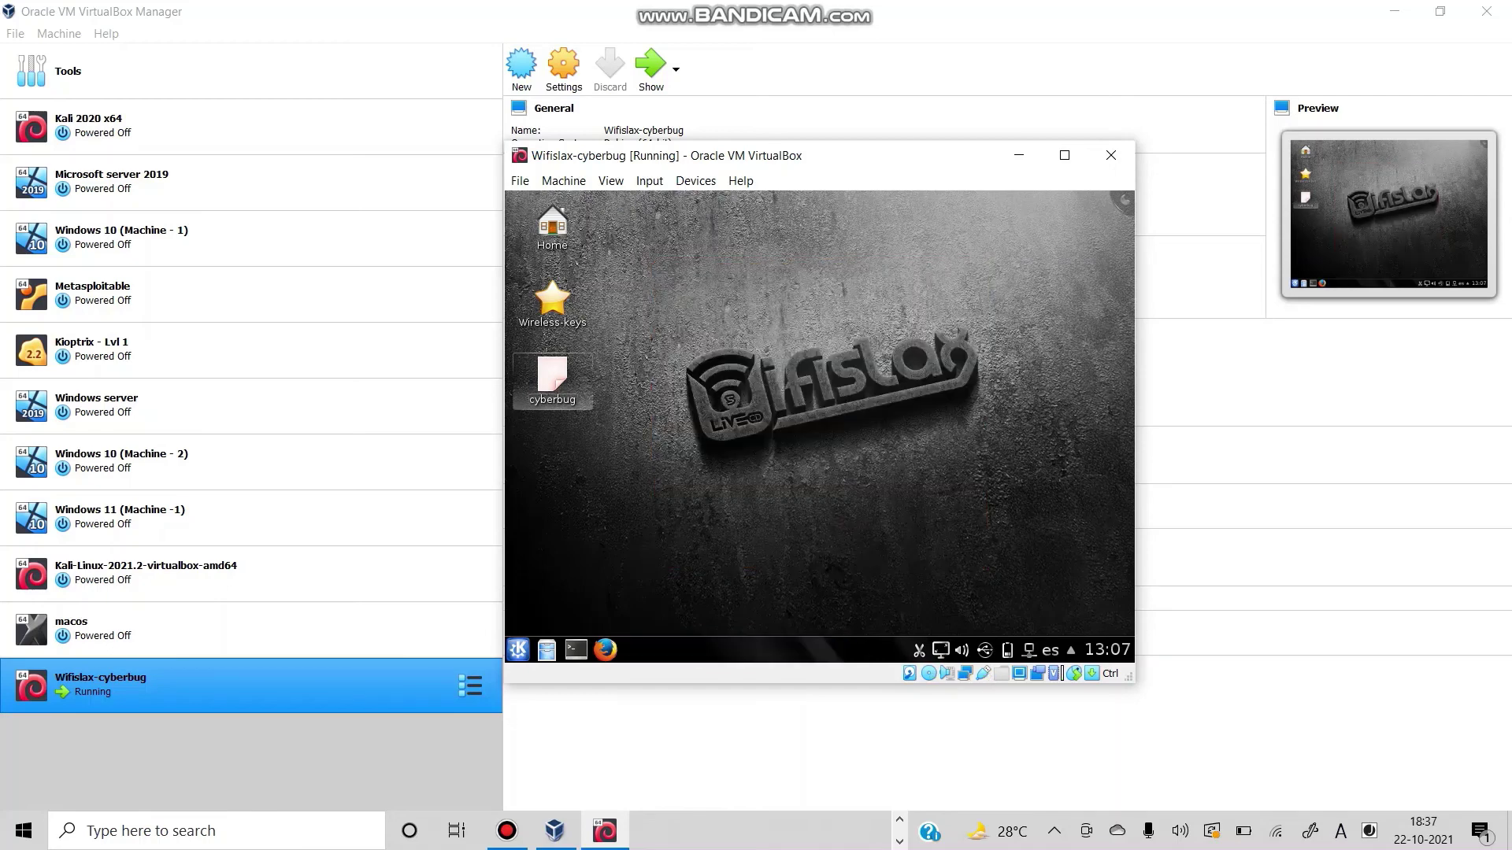